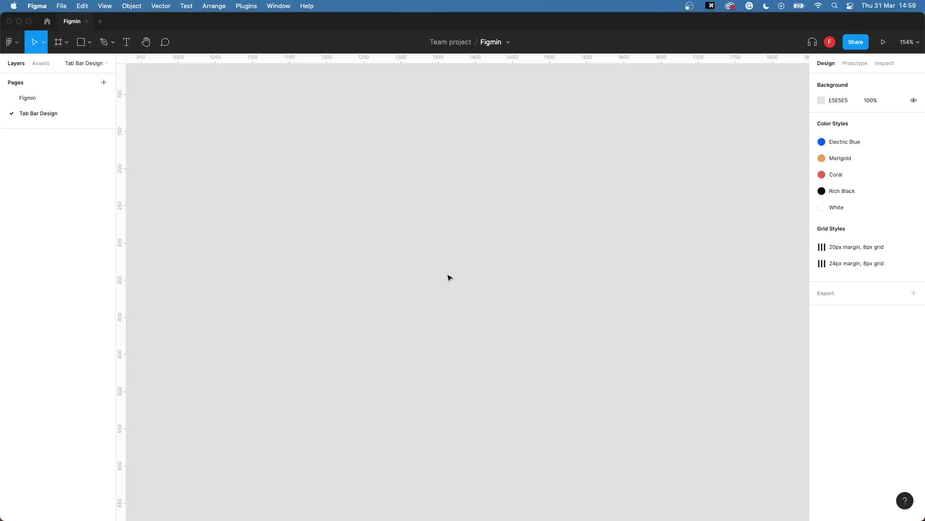
Step: Create a 390 × 49 frame, Frame 1, on the Tab Bar Design page
key("f")
left_click(422, 253)
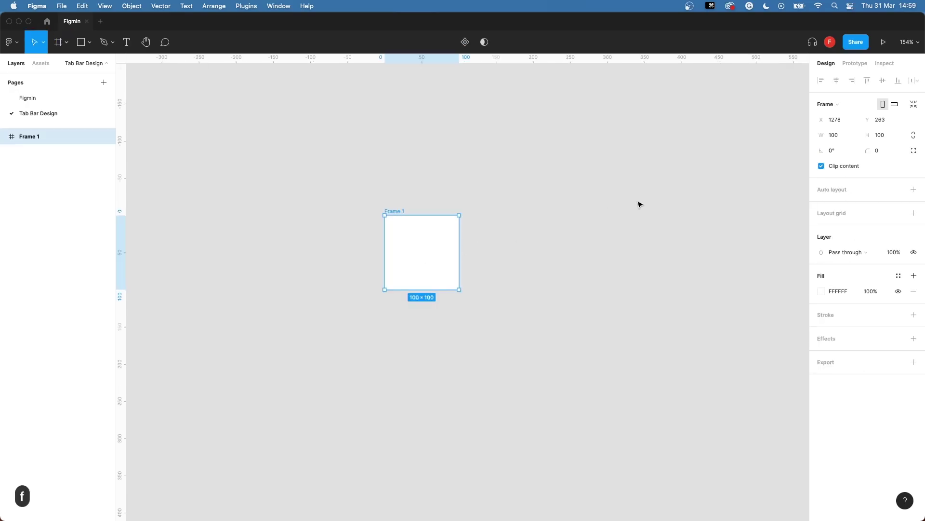
left_click(847, 137)
type("390")
key("Tab")
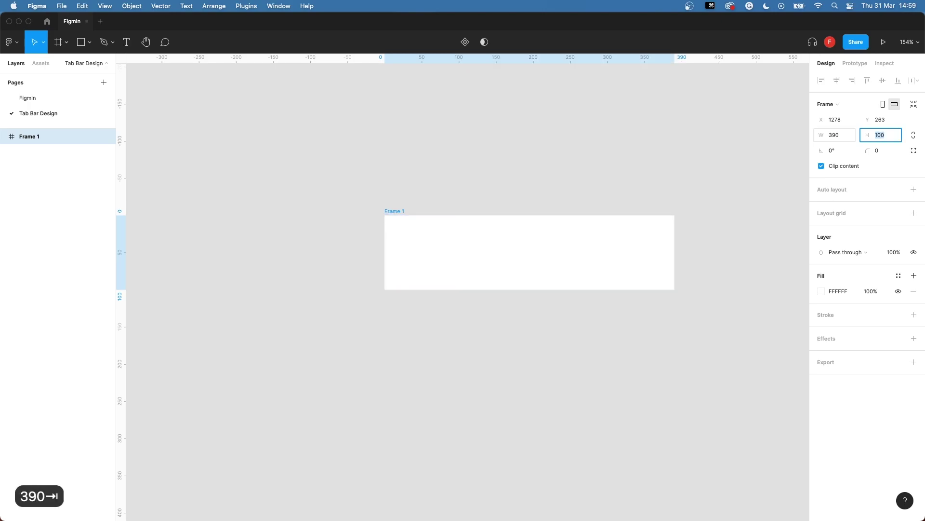
type("49")
key("Return")
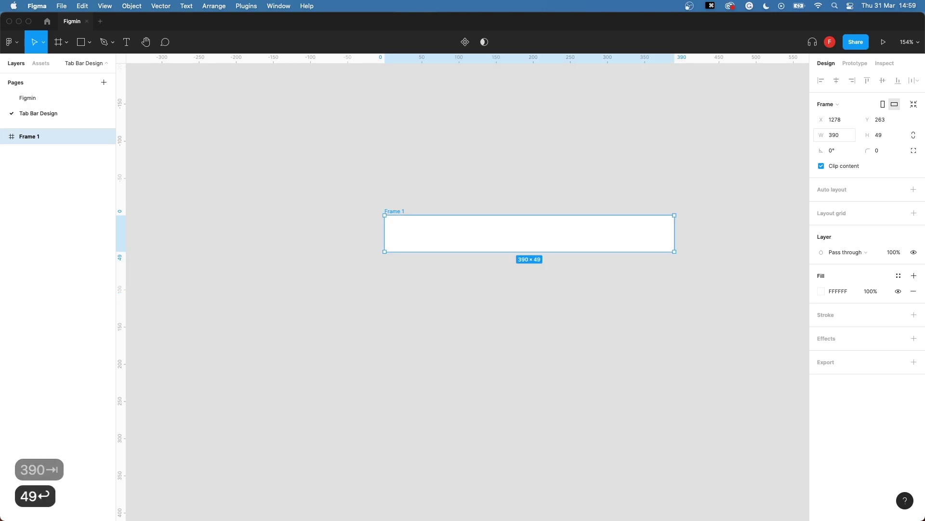
key("super+equal")
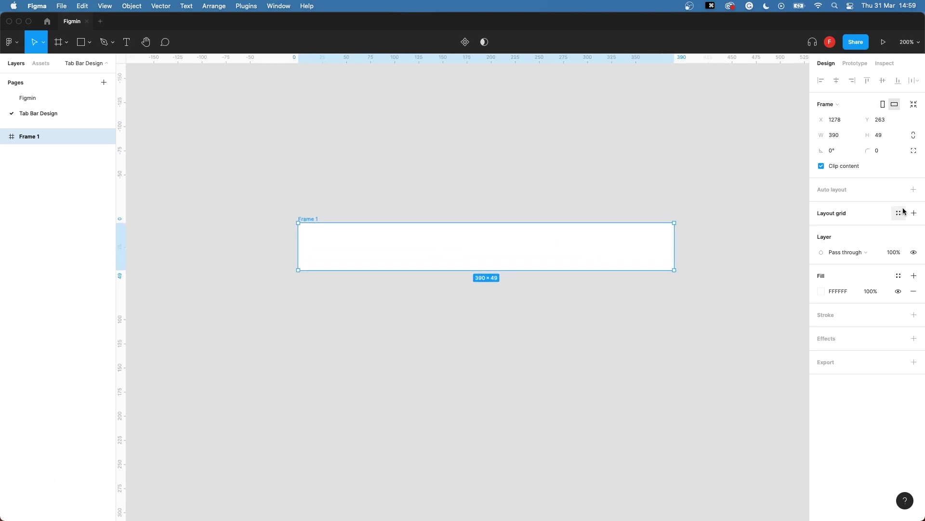
Step: Give Frame 1 a Columns layout grid with count 3 and gutter 1
left_click(912, 213)
left_click(821, 229)
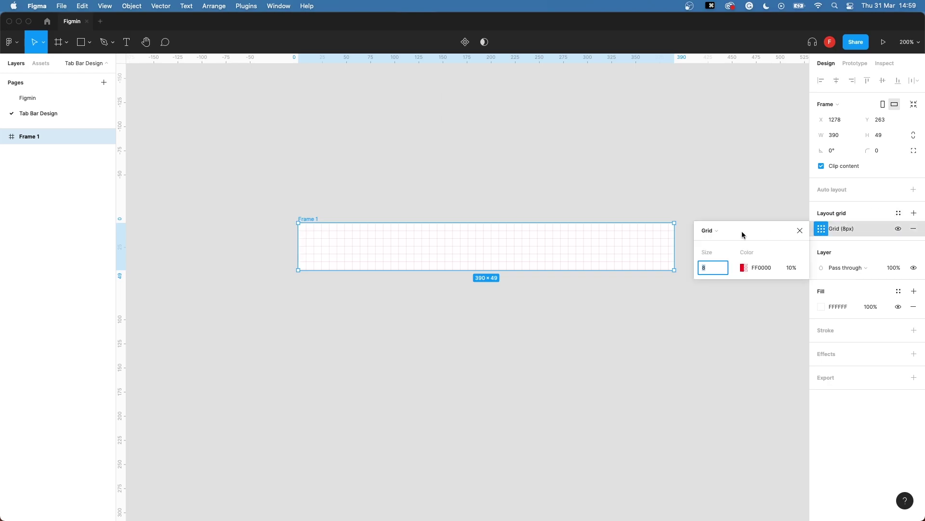
left_click(727, 232)
left_click(727, 242)
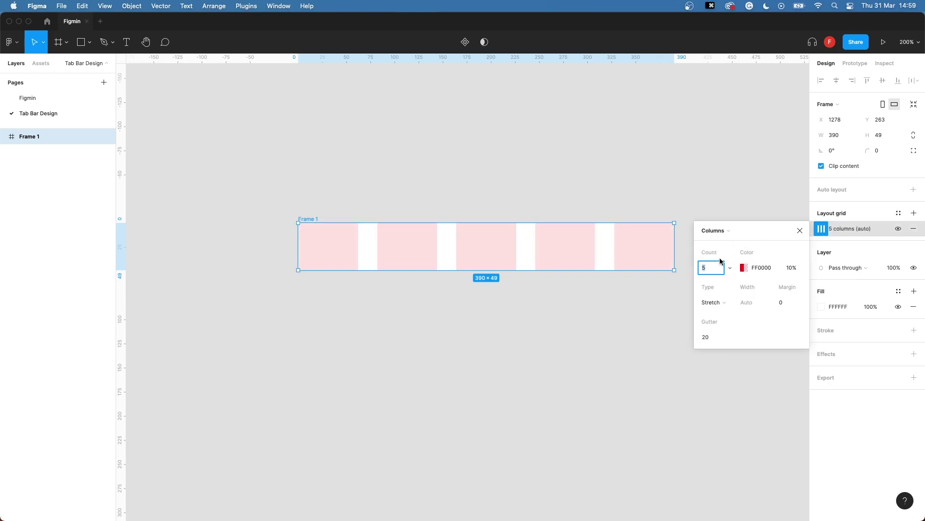
type("3")
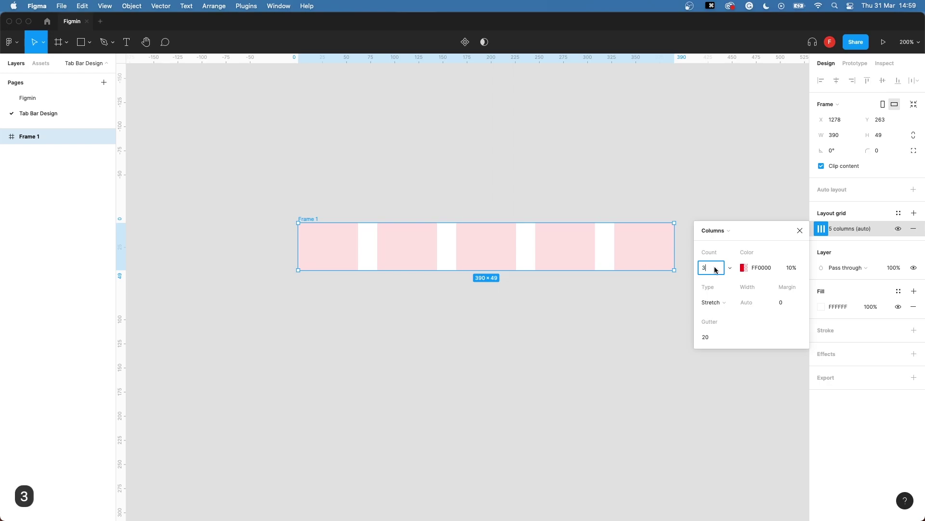
key("Return")
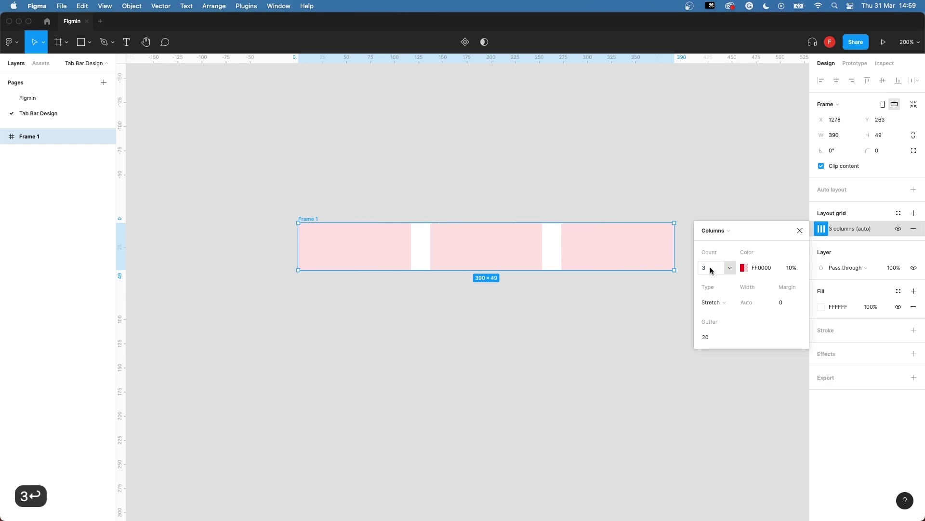
left_click(712, 337)
type("1")
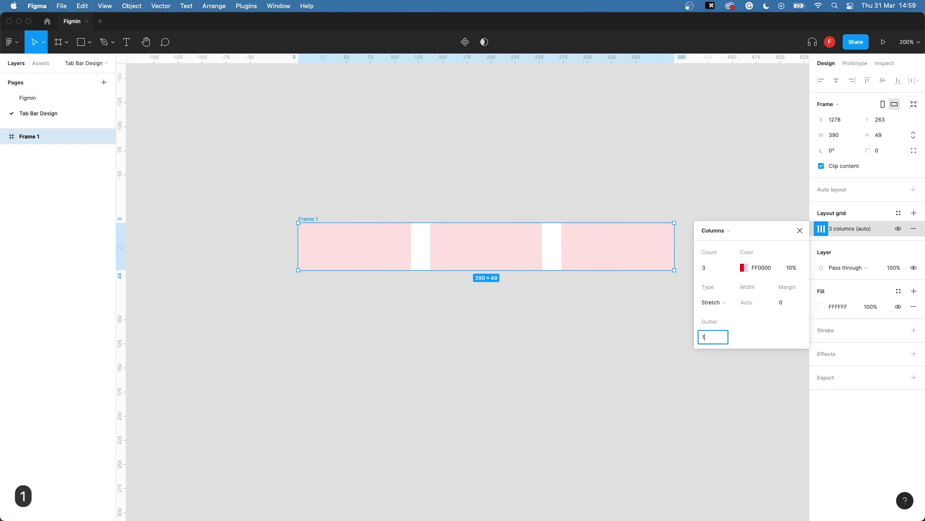
key("Return")
Step: Close the grid settings, deselect the frame, and bring up SF Symbols
left_click(799, 230)
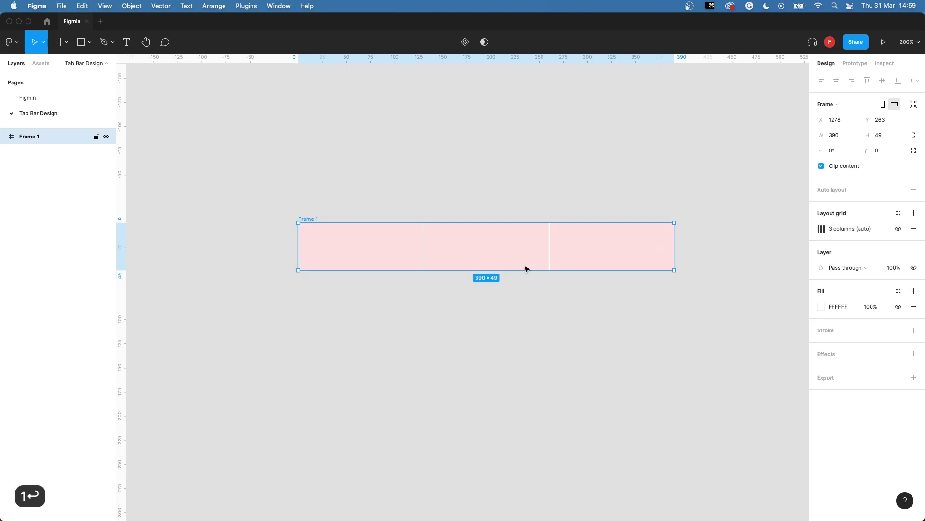
scroll(511, 302, "up", 3)
left_click(511, 331)
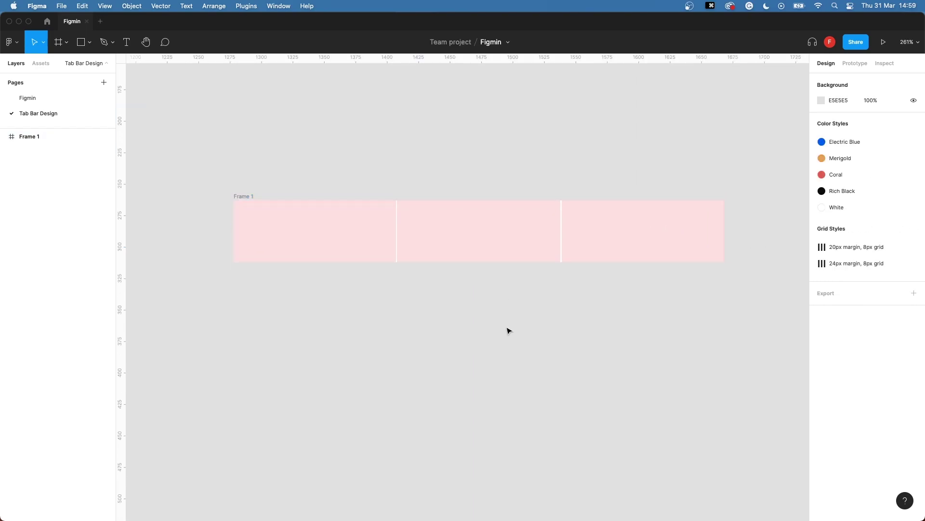
left_click(573, 510)
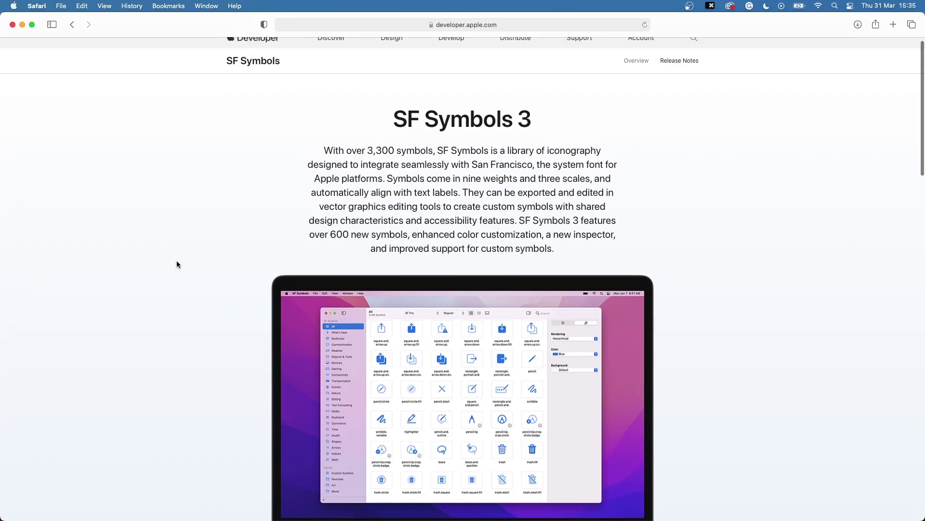
scroll(177, 262, "down", 1)
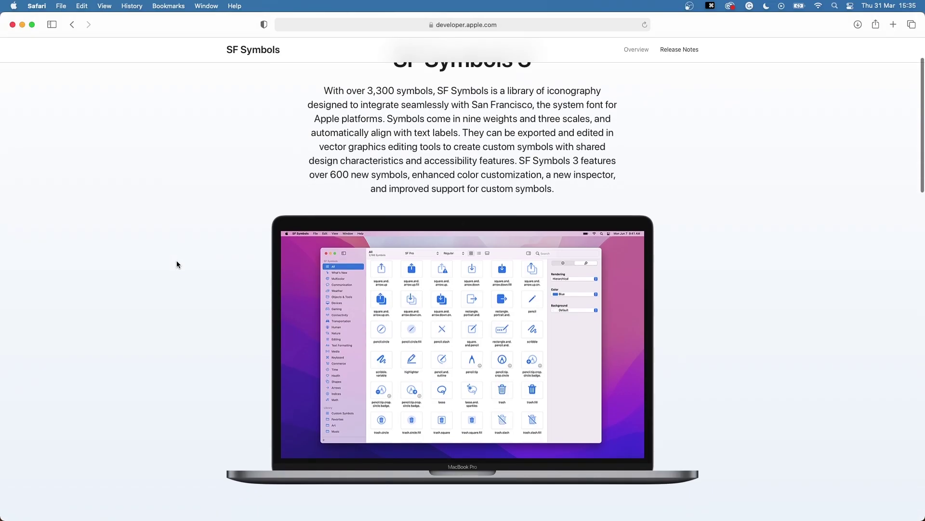
scroll(177, 264, "down", 3)
scroll(176, 264, "down", 2)
scroll(177, 264, "down", 3)
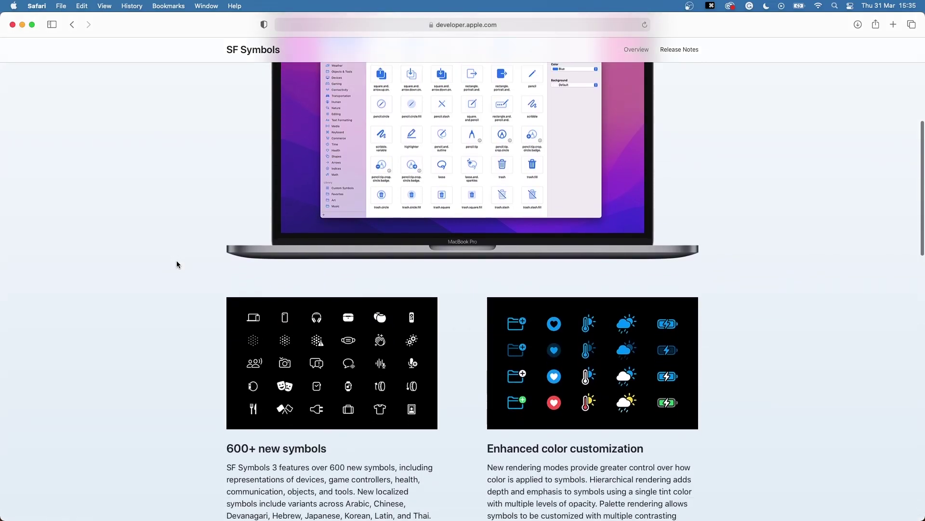
scroll(176, 263, "down", 3)
scroll(176, 264, "down", 2)
scroll(177, 264, "down", 2)
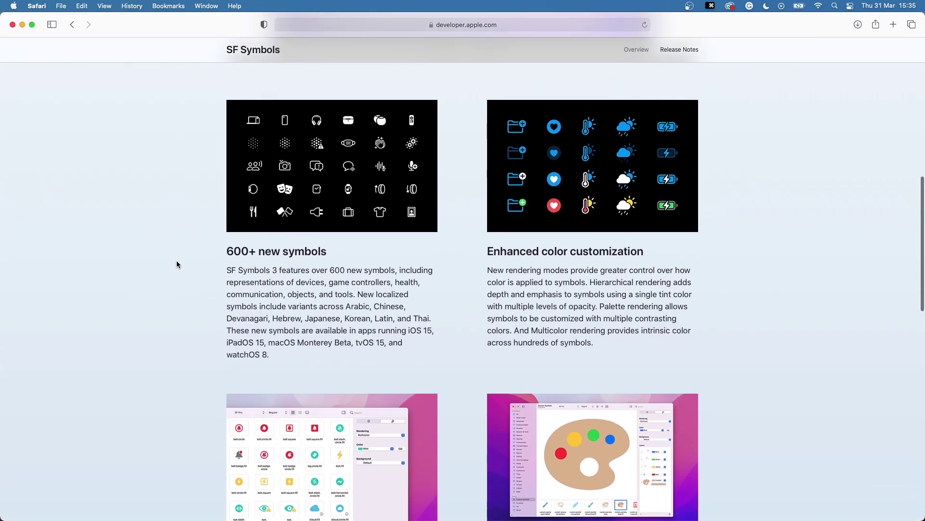
scroll(176, 264, "down", 3)
scroll(176, 264, "down", 1)
scroll(177, 264, "down", 1)
scroll(177, 264, "down", 3)
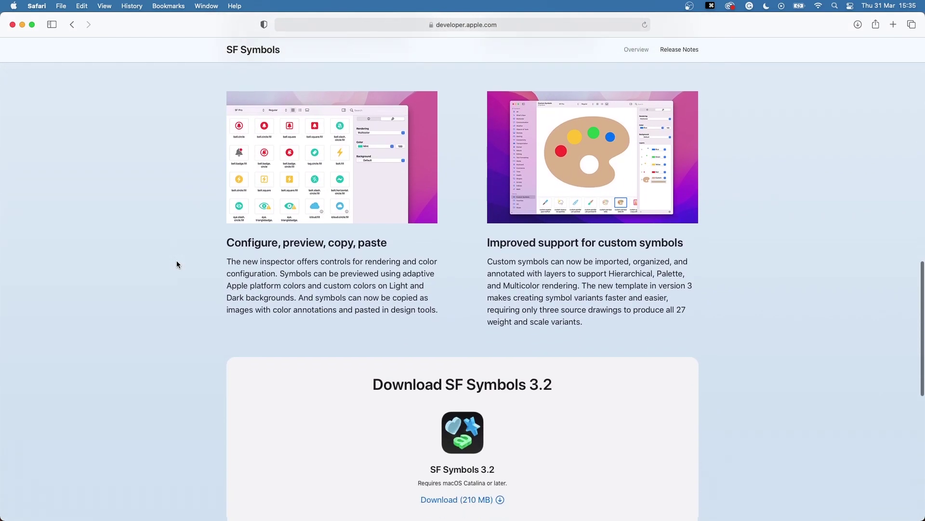
scroll(176, 265, "down", 2)
scroll(177, 264, "down", 1)
scroll(177, 264, "down", 2)
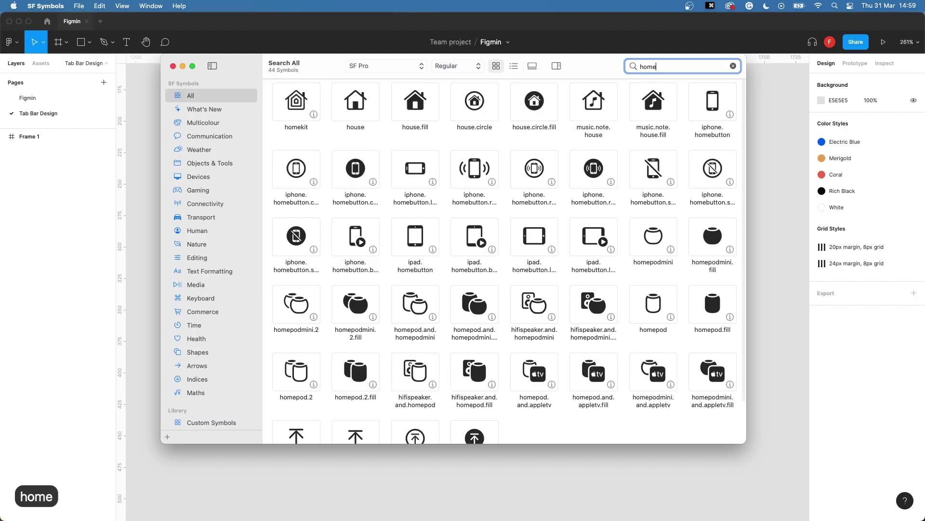
Step: Copy the house.fill symbol from SF Symbols
left_click(427, 105)
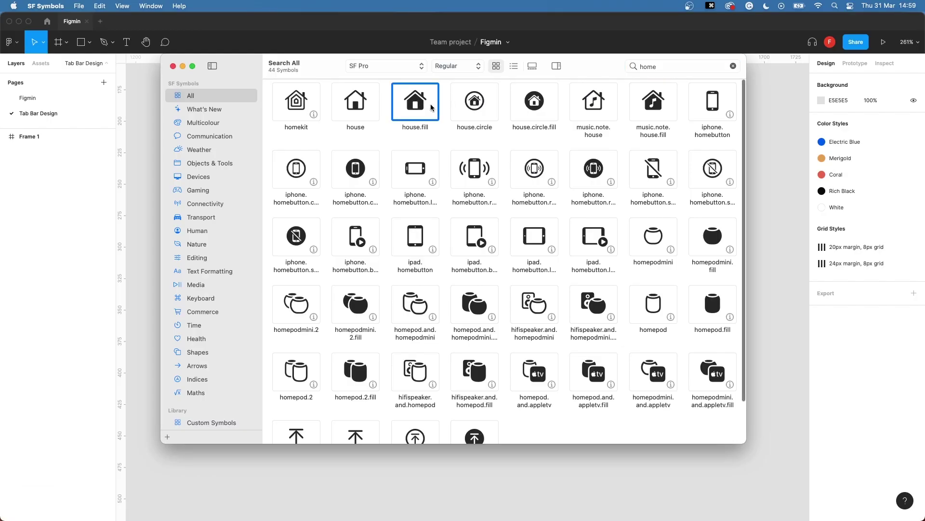
key("super+c")
Step: Paste the house symbol into Figma just below Frame 1, keeping Regular weight
left_click(469, 469)
key("super+v")
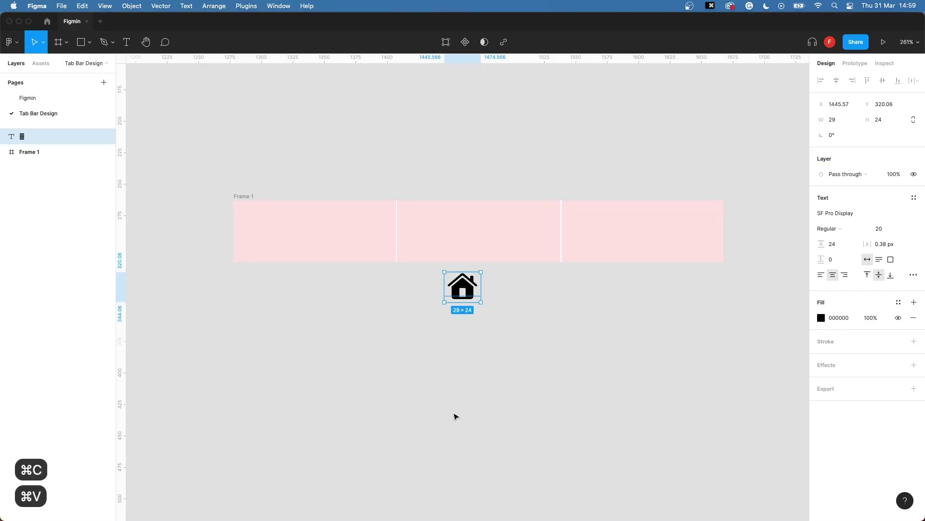
left_click_drag(469, 291, 481, 296)
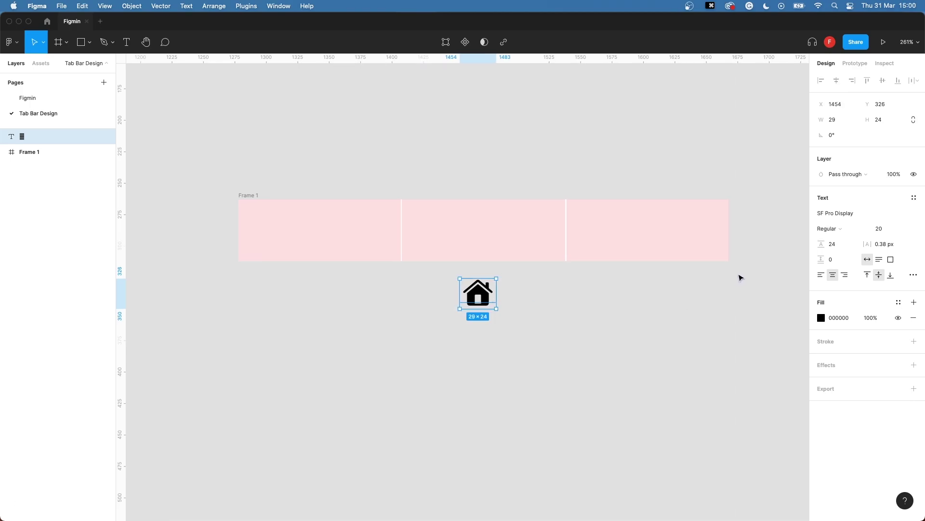
left_click(880, 228)
left_click(861, 230)
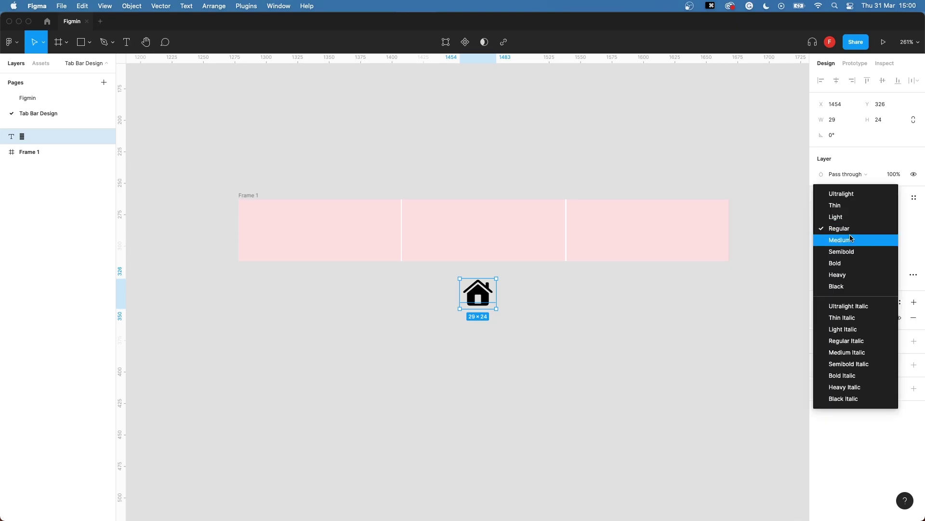
left_click(852, 230)
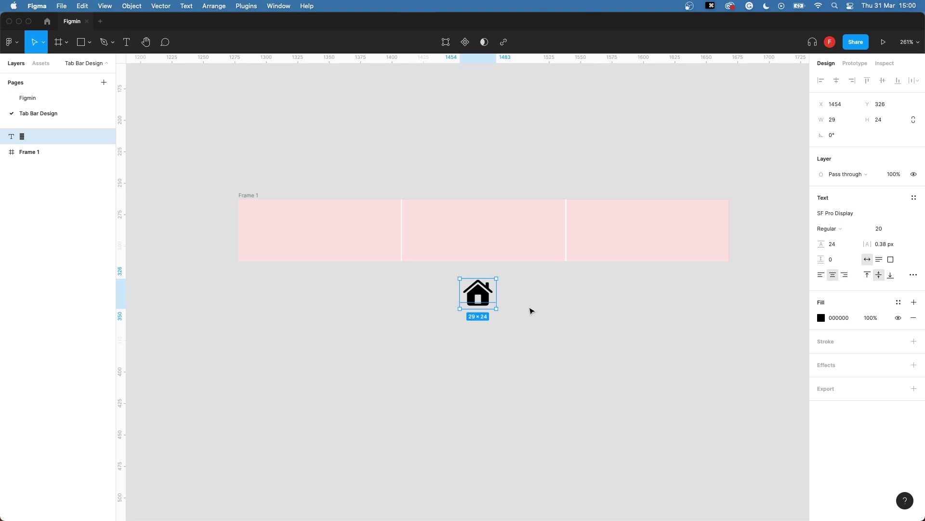
Step: Wrap the house icon in Frame 2 and set its constraints to Center horizontally and vertically
key("ctrl+alt+g")
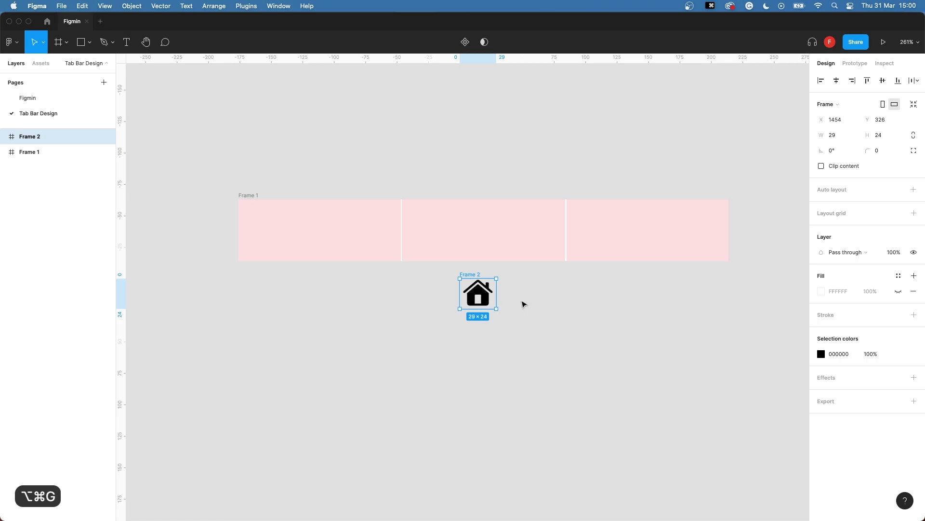
scroll(522, 304, "up", 3)
scroll(512, 301, "up", 1)
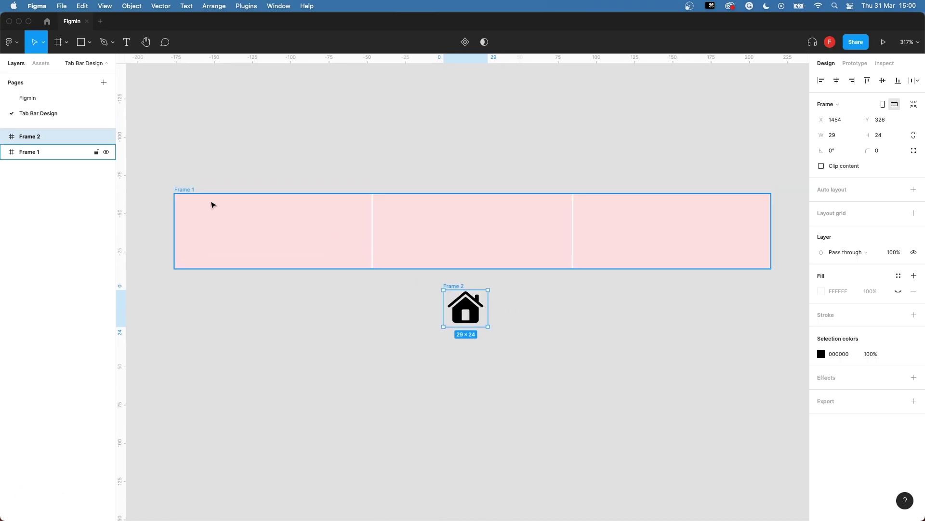
left_click(6, 137)
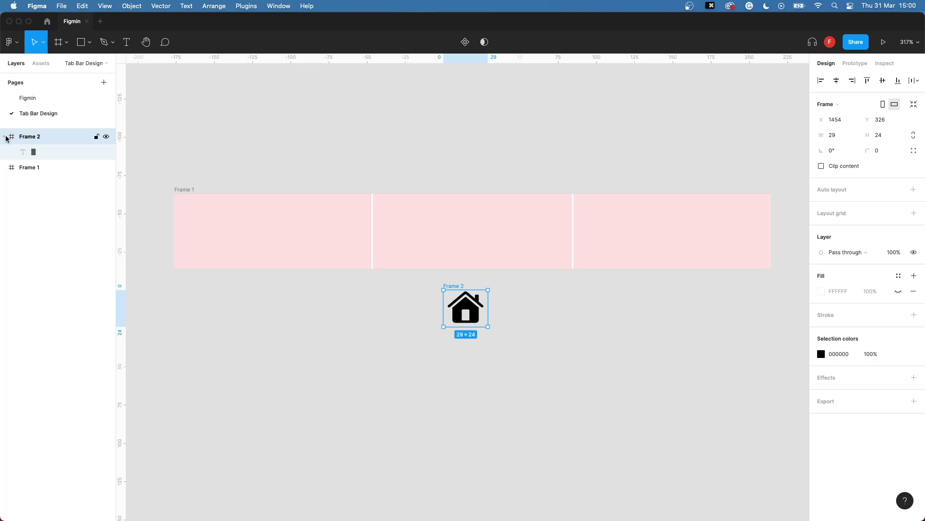
left_click(57, 152)
left_click(872, 179)
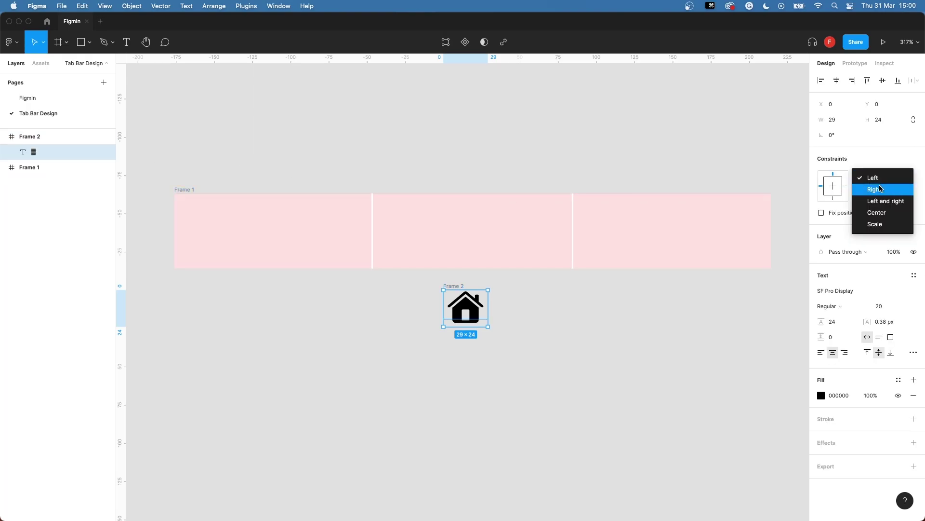
left_click(881, 212)
left_click(876, 193)
left_click(877, 230)
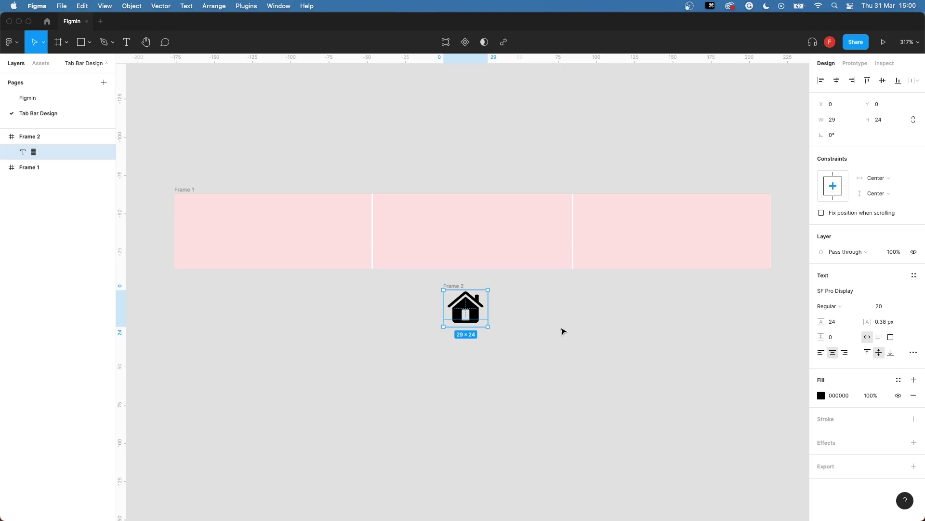
left_click(535, 318)
left_click(458, 287)
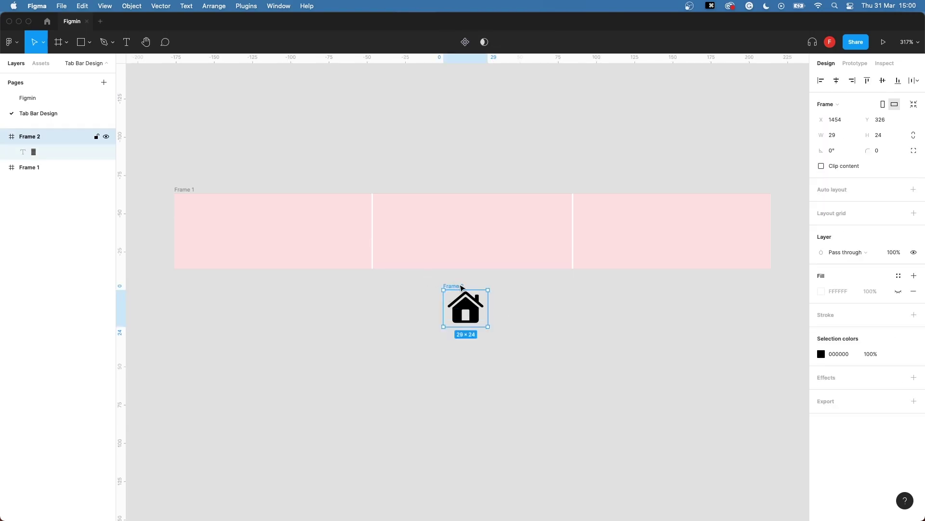
Step: Move Frame 2 into the middle column and resize it to 130 × 49 at X 130
left_click_drag(454, 287, 468, 214)
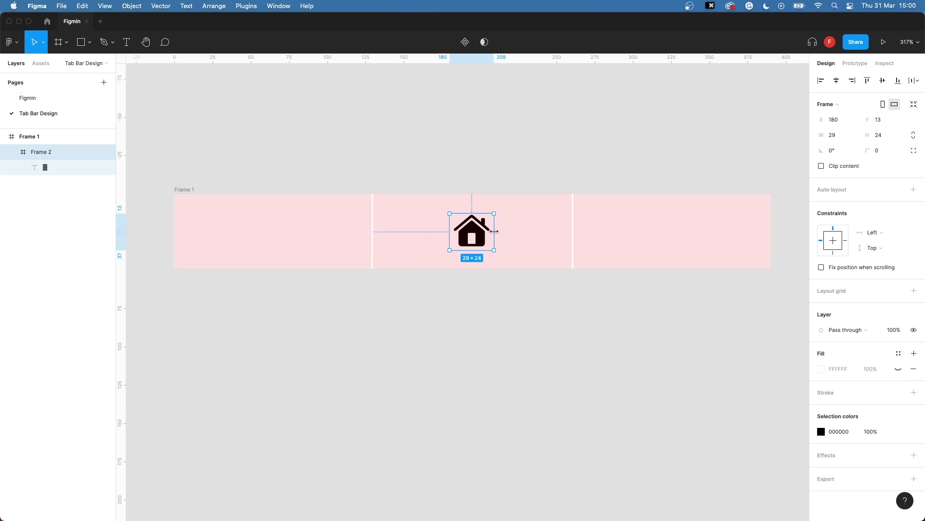
left_click_drag(494, 231, 572, 229)
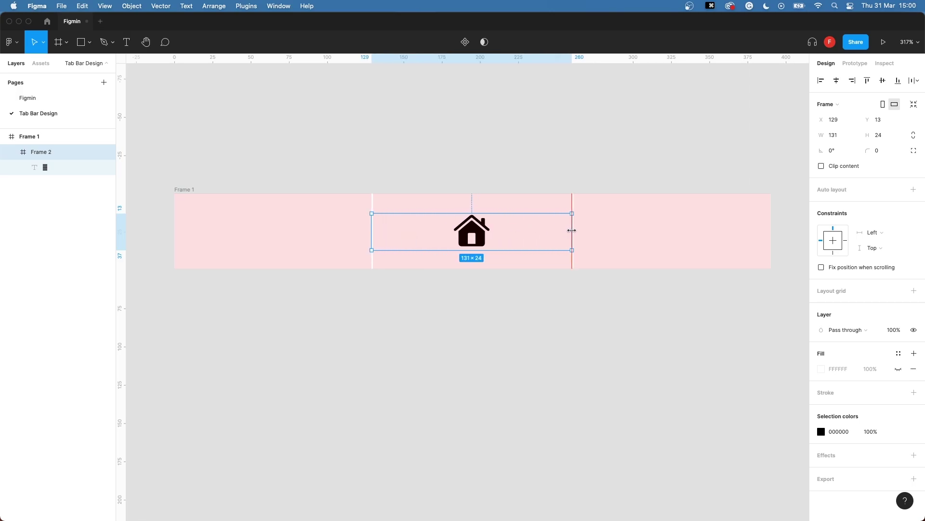
scroll(377, 232, "up", 5)
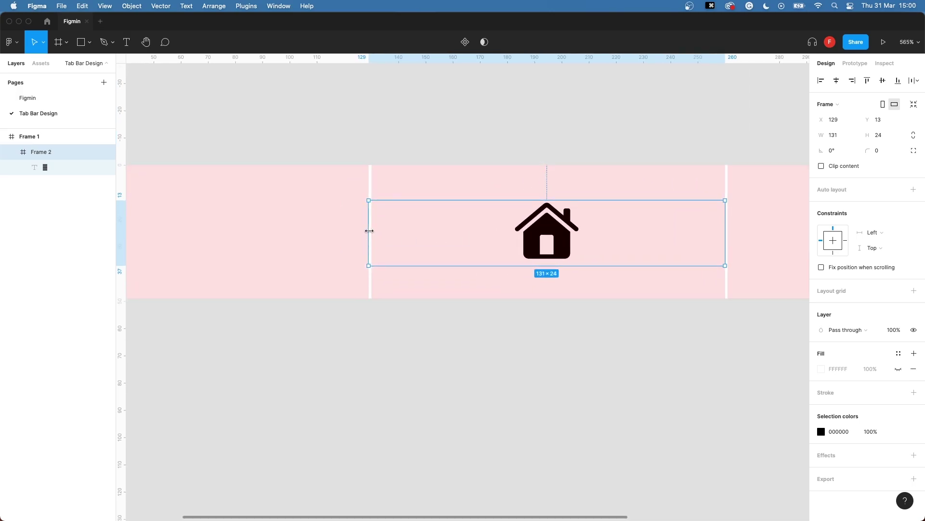
left_click_drag(371, 232, 374, 232)
left_click_drag(405, 201, 407, 165)
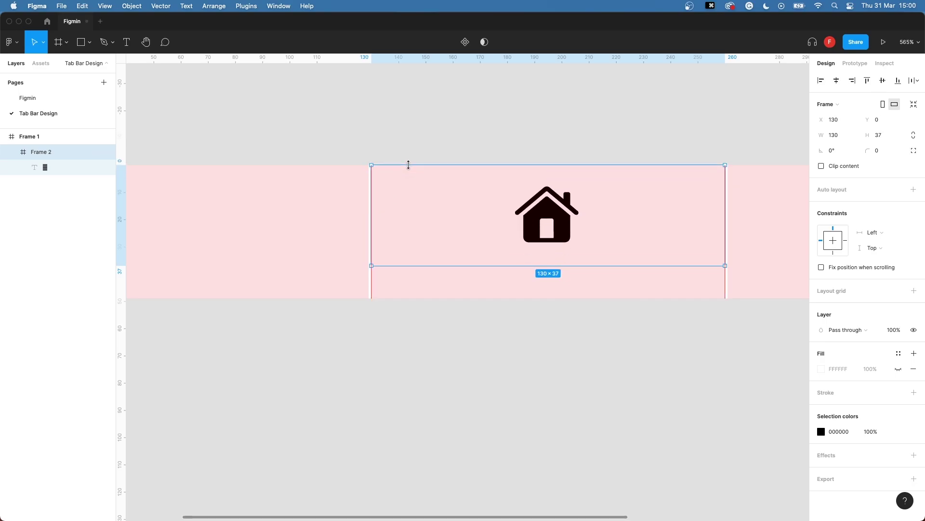
left_click_drag(414, 265, 414, 295)
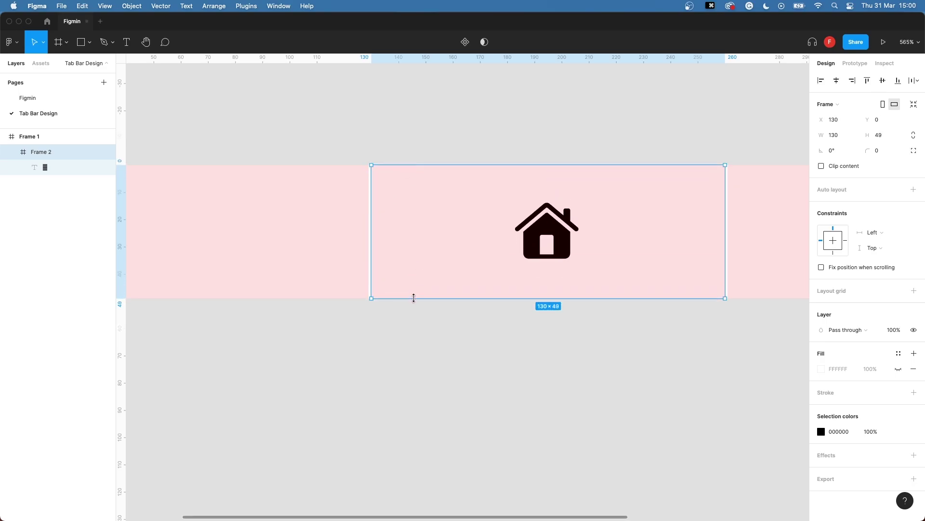
scroll(415, 295, "down", 5)
Step: Alt-drag Frame 2 copies into the right column (Frame 3, X 261) and left column (Frame 4)
left_click_drag(438, 258, 642, 264, "alt")
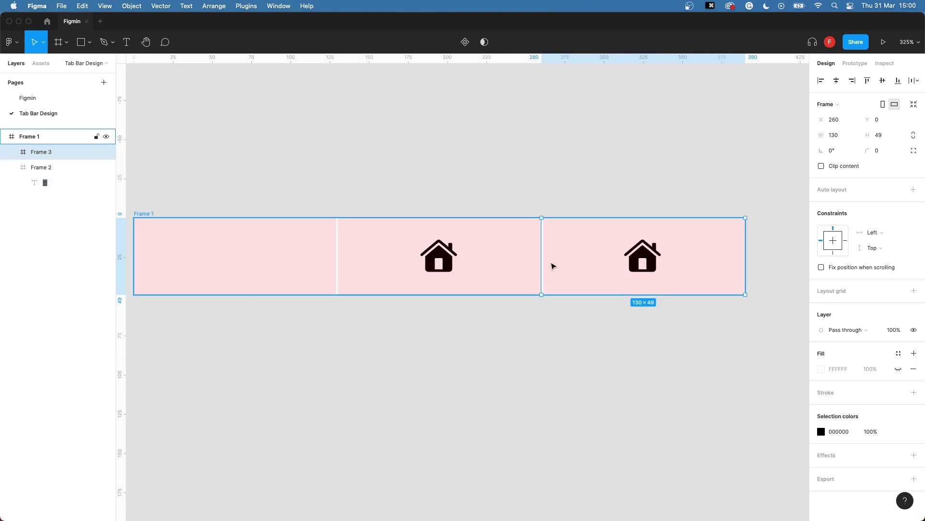
scroll(555, 265, "up", 5)
scroll(547, 265, "up", 5)
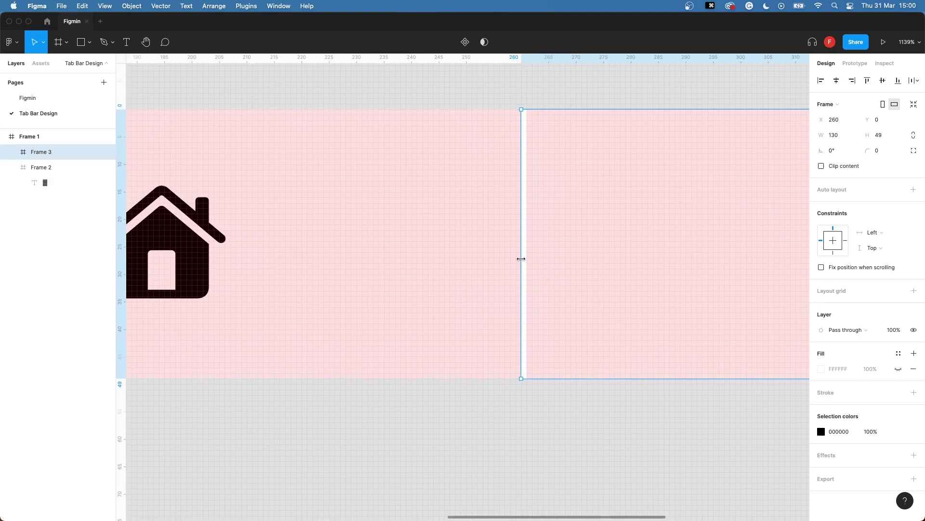
left_click_drag(523, 259, 528, 258)
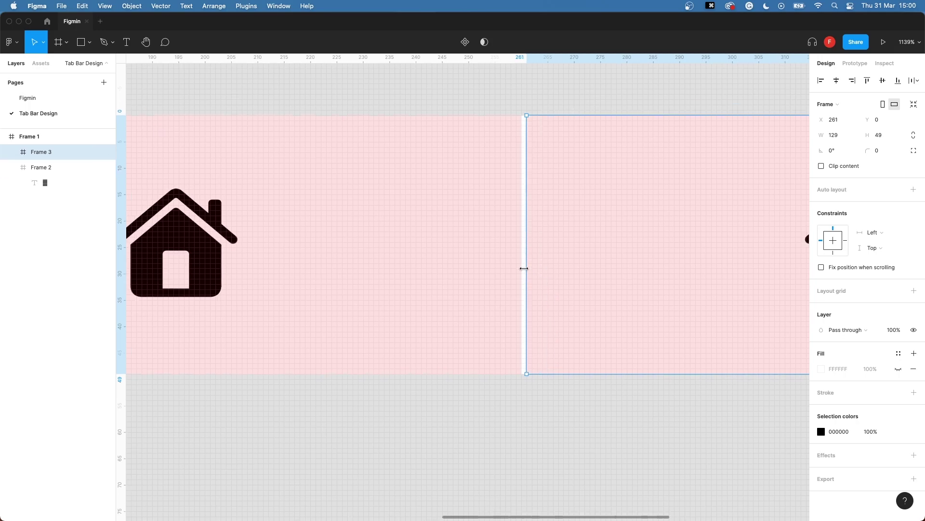
scroll(531, 273, "down", 10)
scroll(591, 268, "right", 3)
scroll(624, 271, "up", 3)
scroll(623, 270, "down", 3)
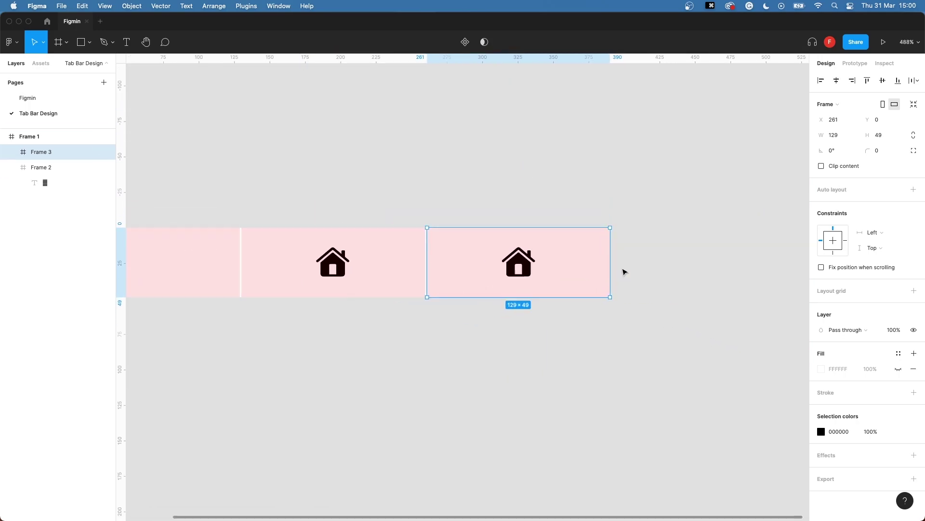
scroll(506, 264, "left", 3)
scroll(430, 258, "down", 2)
scroll(611, 265, "down", 1)
left_click_drag(612, 264, 304, 263)
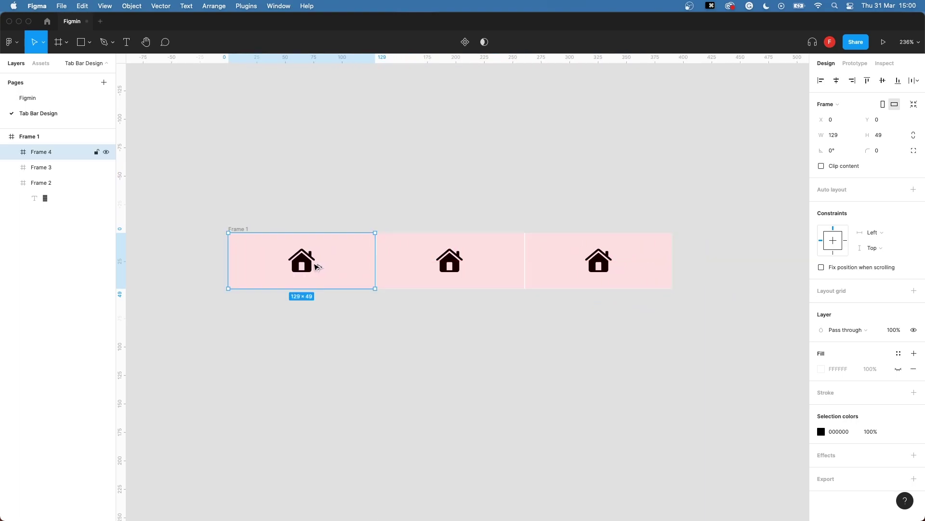
scroll(226, 257, "up", 3)
scroll(225, 256, "up", 2)
scroll(364, 267, "right", 2)
scroll(369, 267, "down", 3)
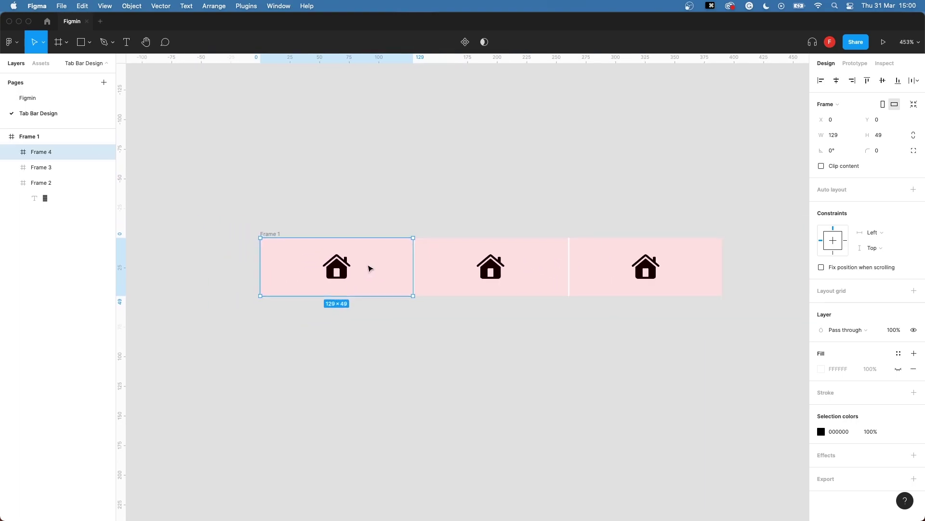
scroll(367, 269, "down", 1)
scroll(367, 268, "right", 1)
Step: Replace the left house glyph with the magnifyingglass symbol from SF Symbols
left_click(436, 339)
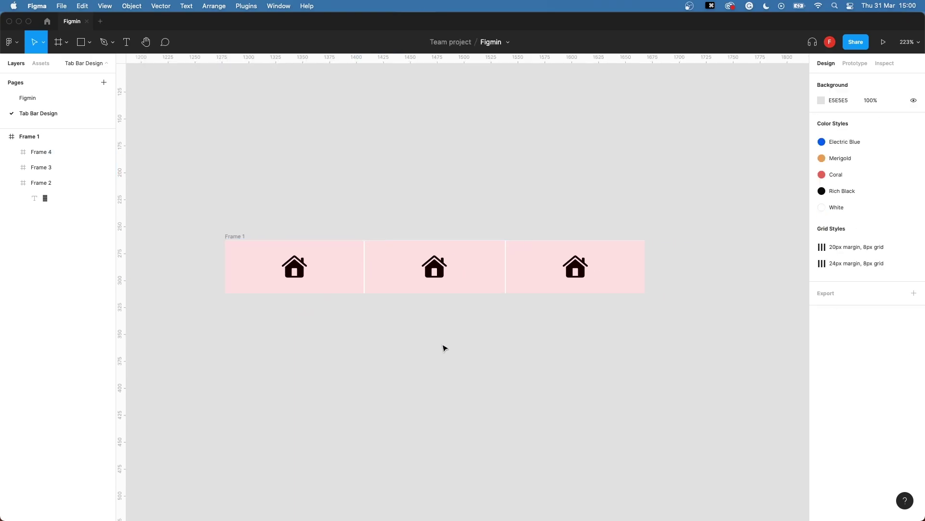
left_click(575, 510)
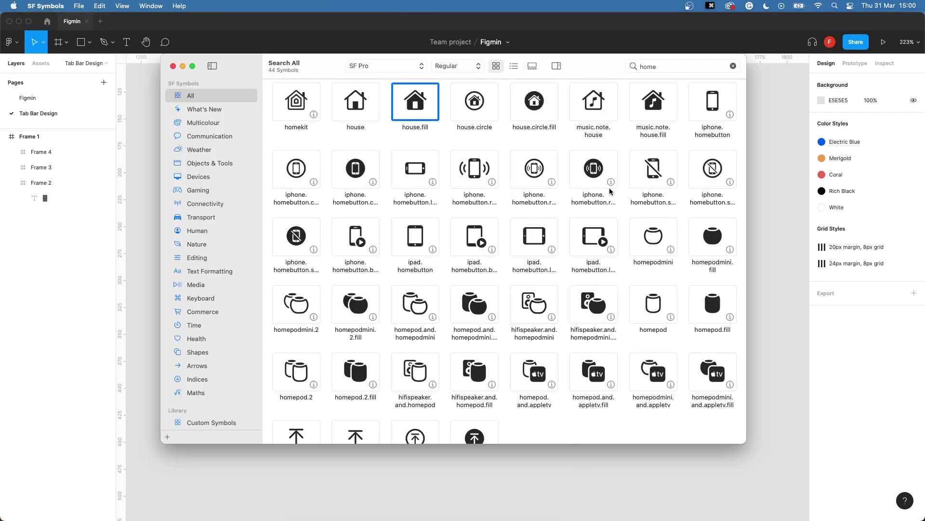
double_click(663, 69)
type("mag")
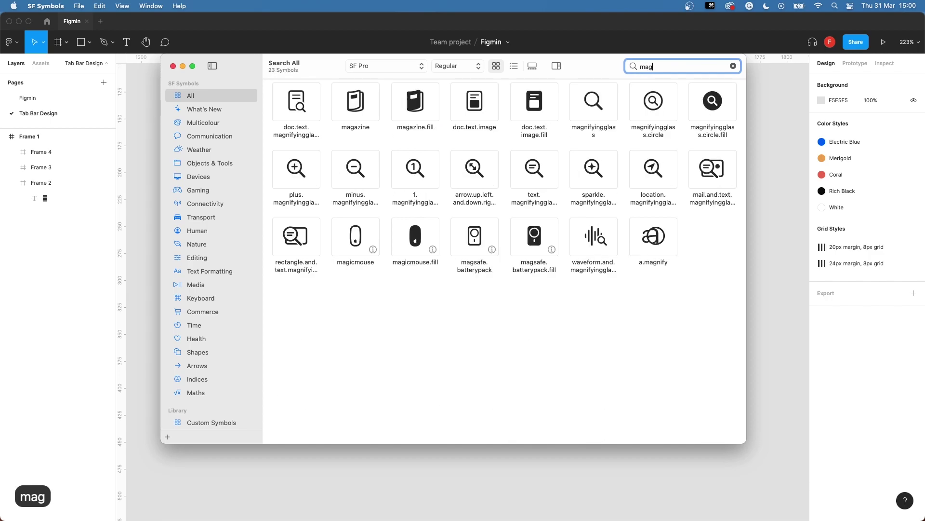
left_click(606, 102)
key("cmd+c")
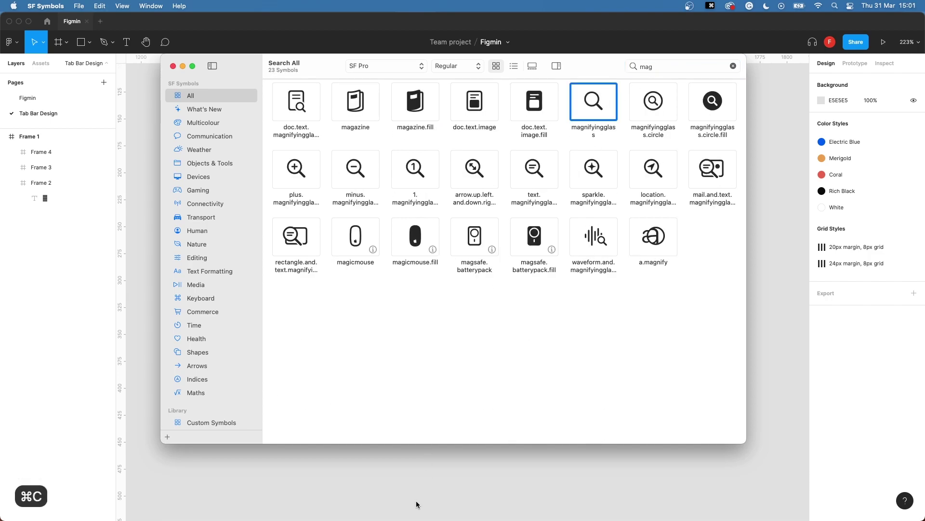
left_click(418, 505)
double_click(300, 285)
key("super+v")
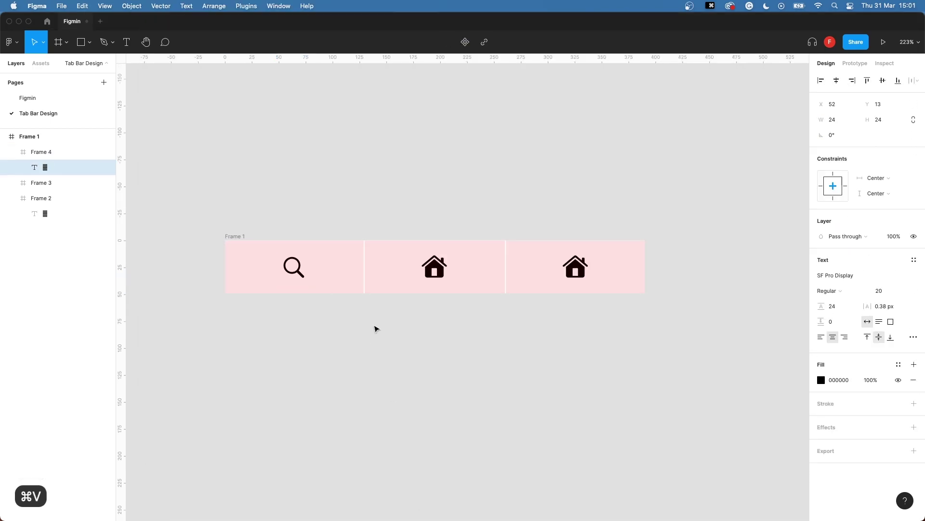
key("Escape")
Step: Replace the right house glyph with the outline bell symbol
left_click(574, 509)
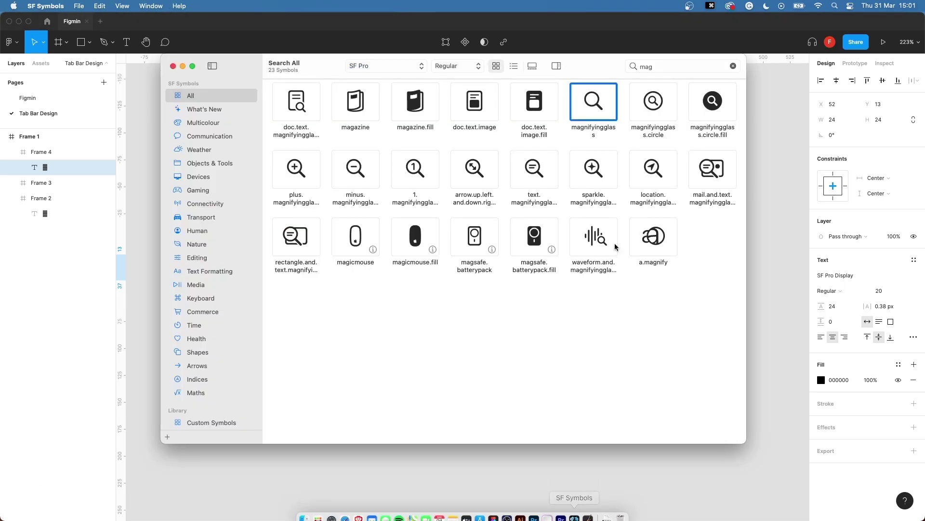
left_click(660, 65)
type("bell")
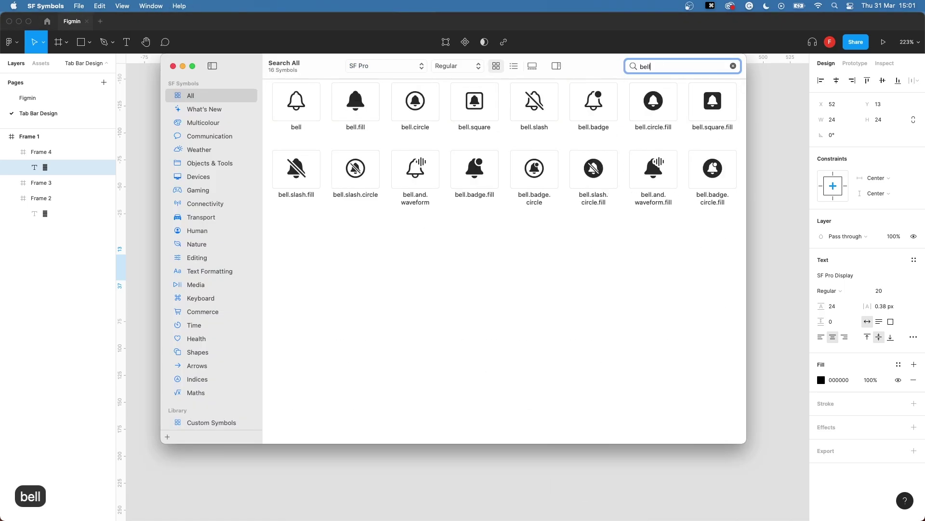
left_click(300, 107)
key("super+c")
left_click(403, 464)
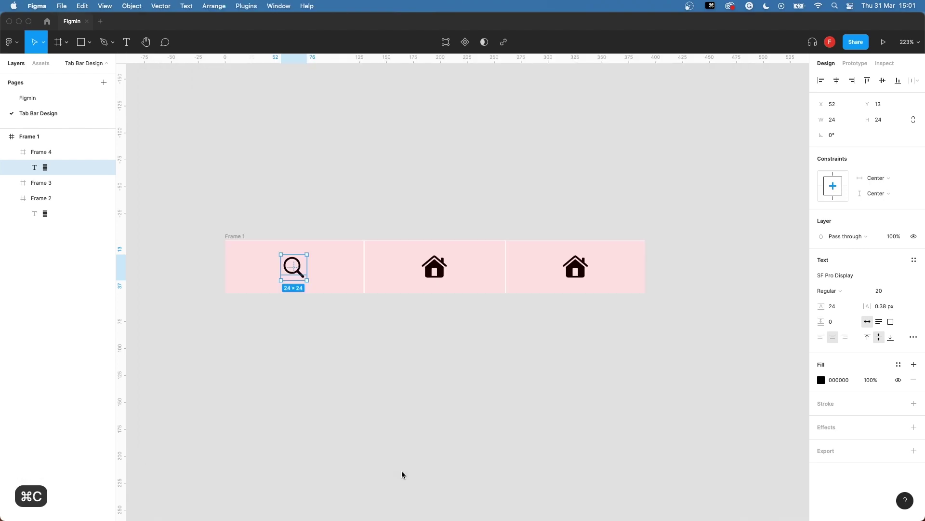
double_click(575, 266)
key("super+v")
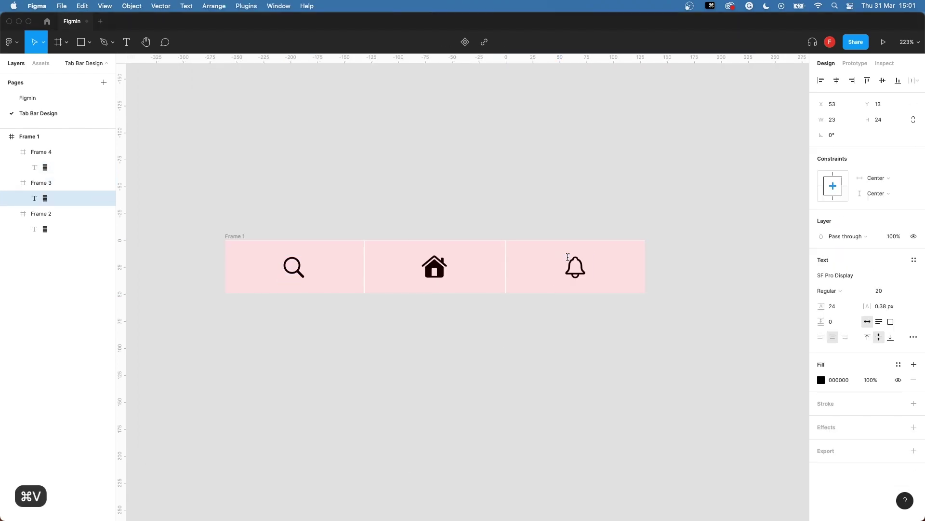
key("Escape")
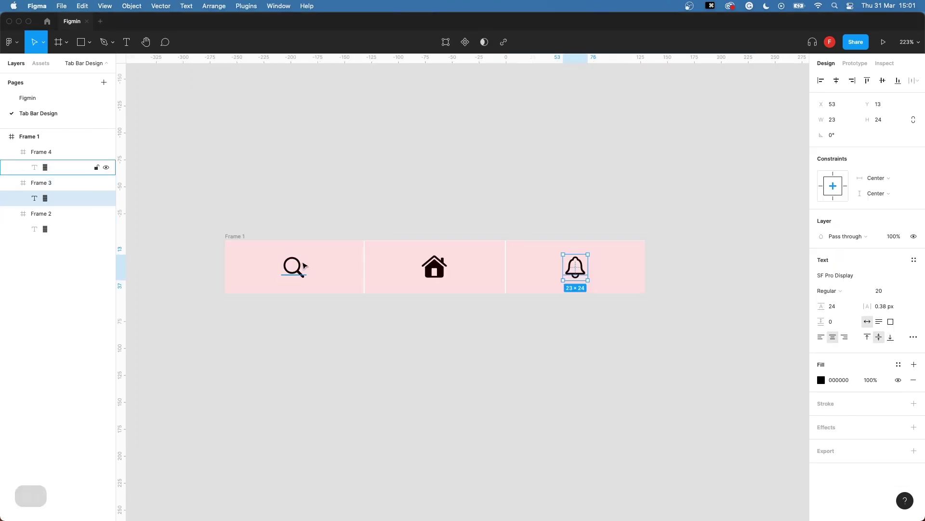
Step: Set the search and bell icons' fill opacity to 60%
left_click(299, 267, "shift")
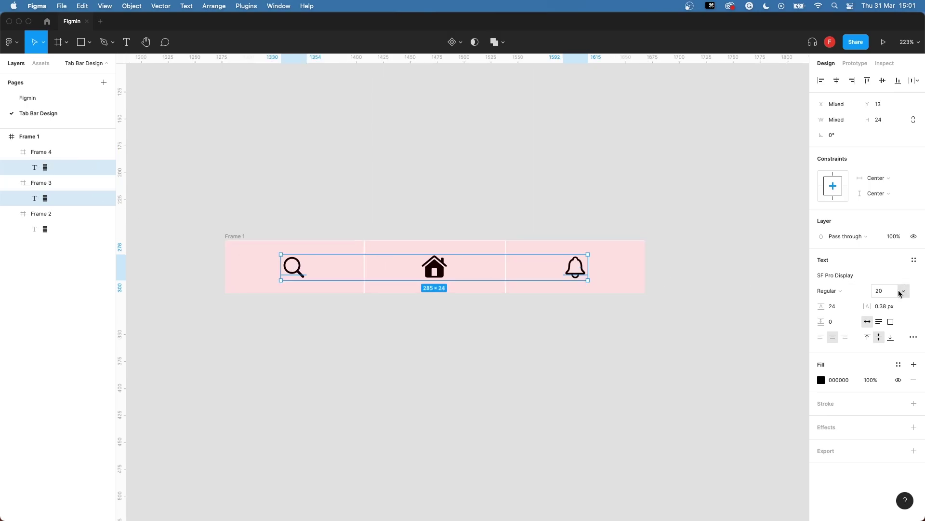
left_click(875, 378)
type("60")
key("Return")
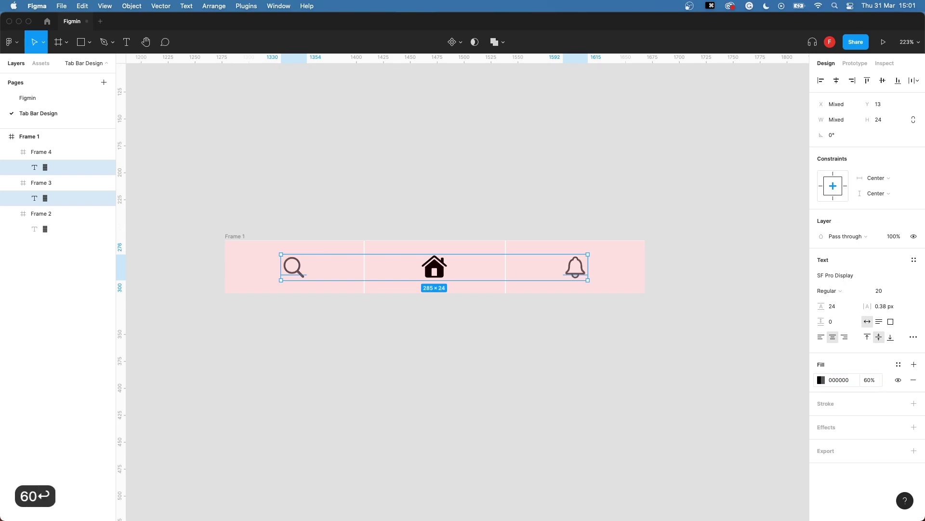
left_click(424, 338)
scroll(424, 335, "down", 2)
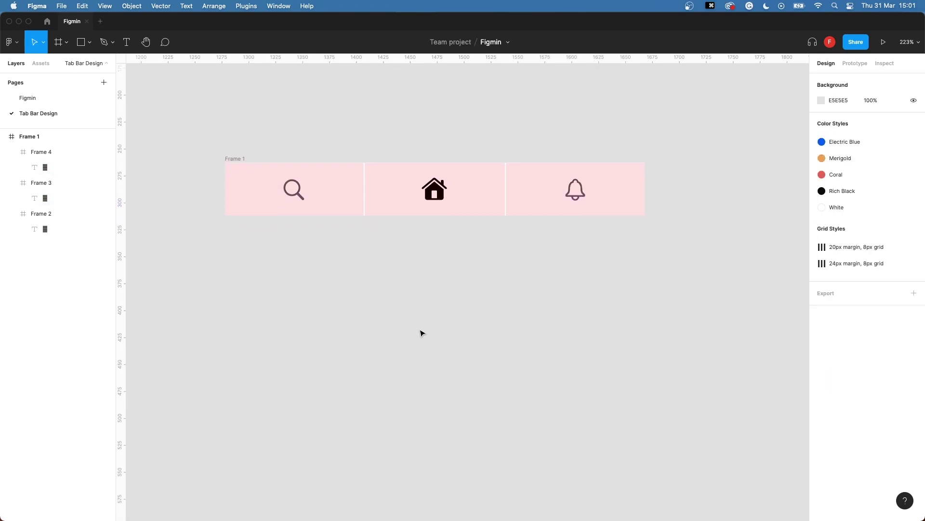
Step: Draw a 134 × 5 rectangle below the tab bar
key("r")
left_click(375, 330)
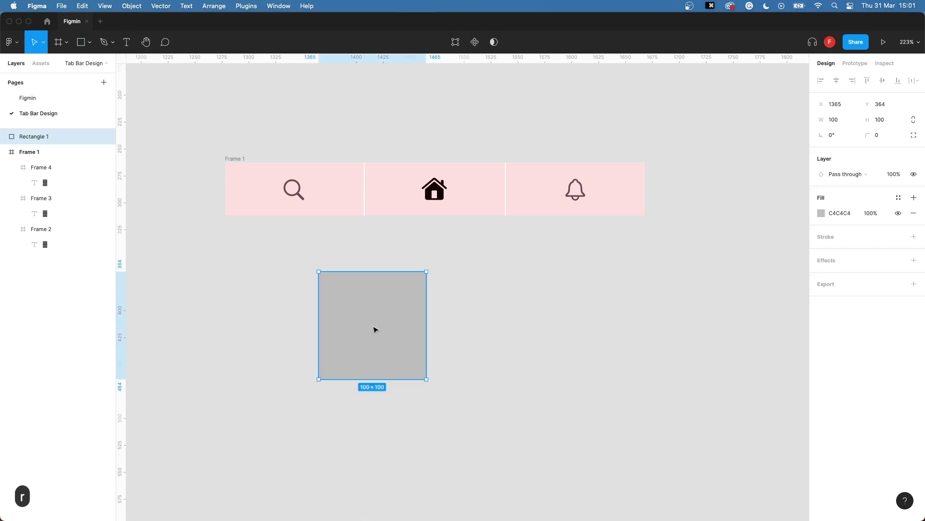
left_click(835, 120)
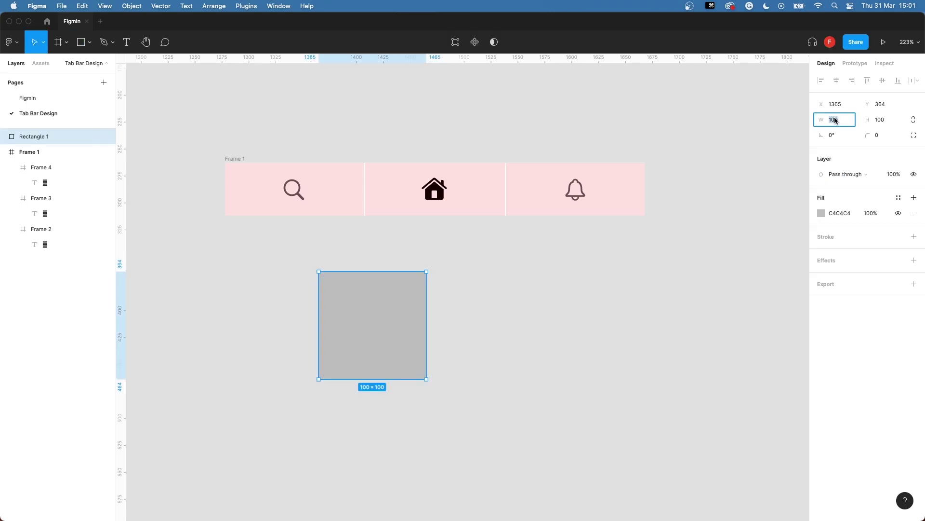
type("134")
key("Tab")
type("5")
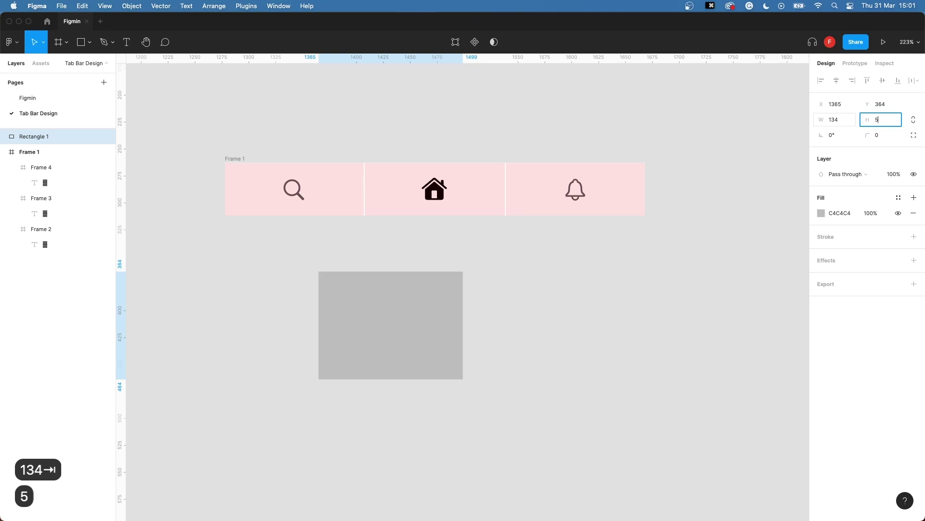
key("Return")
Step: Give the rectangle corner radius 100 and black 000000 fill, then wrap it in Frame 5
left_click(878, 135)
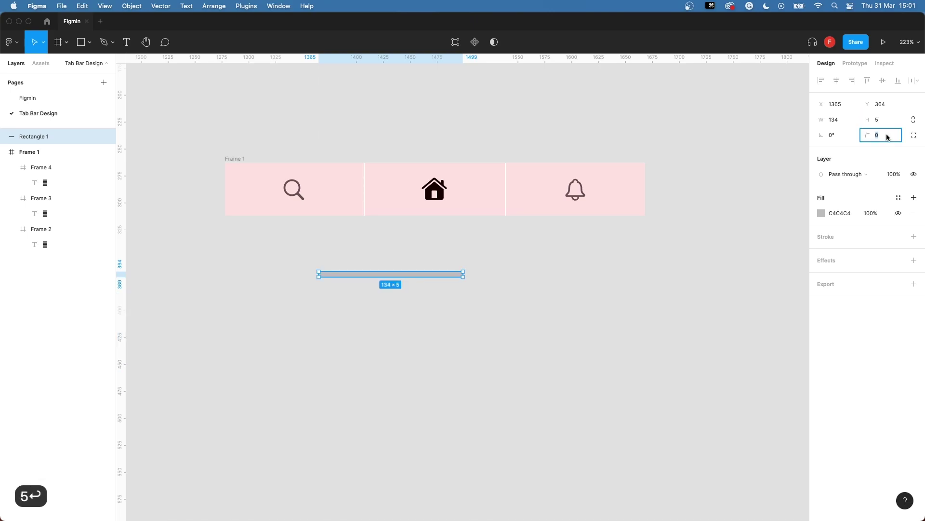
type("100")
key("Return")
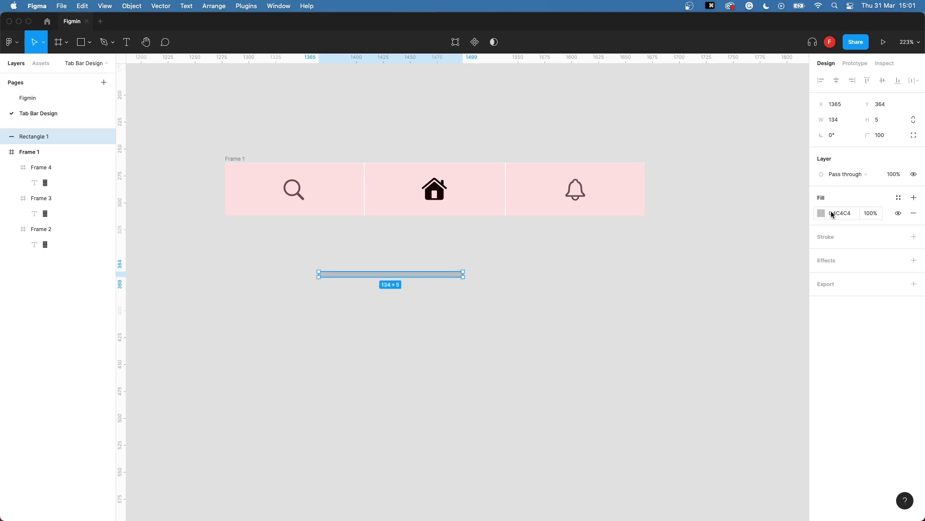
left_click(840, 213)
type("0")
key("Return")
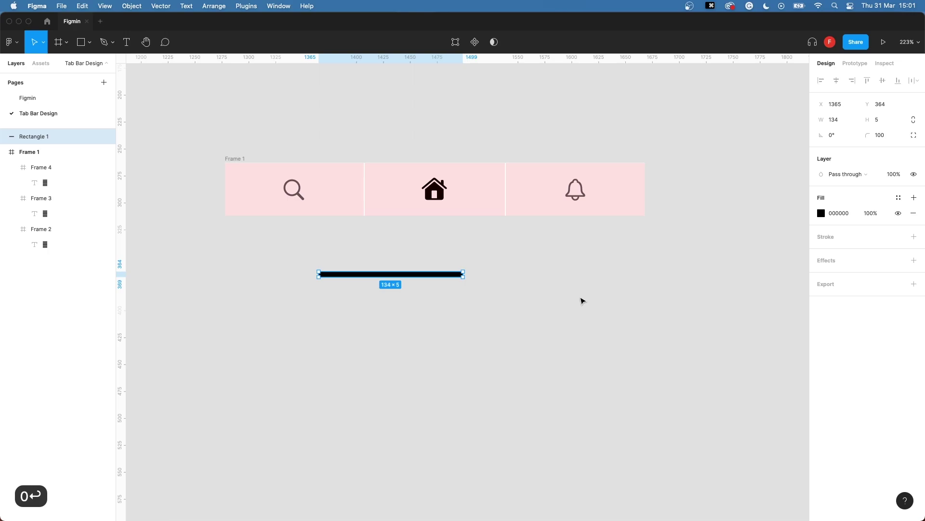
key("alt+super+g")
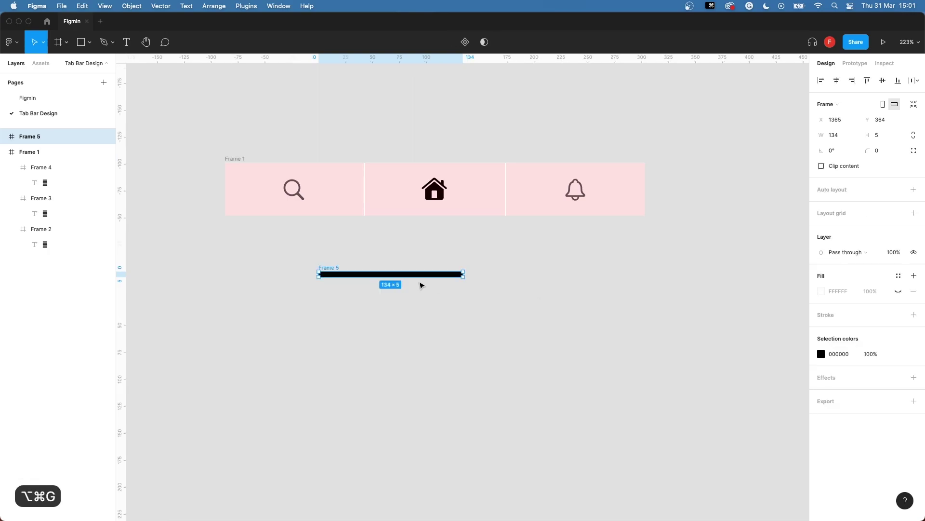
Step: Set Rectangle 1's constraints to Center horizontally and Bottom vertically
left_click(5, 136)
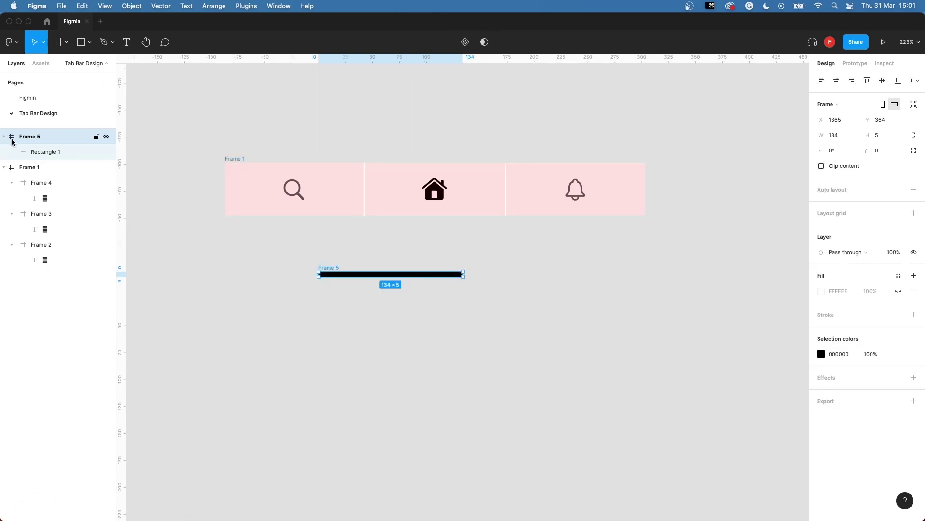
left_click(69, 152)
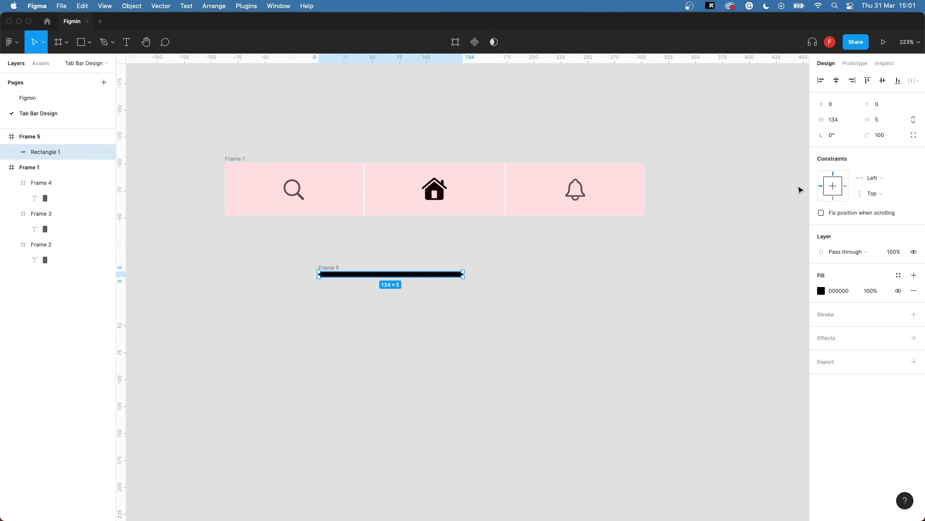
left_click(873, 177)
left_click(877, 212)
left_click(874, 193)
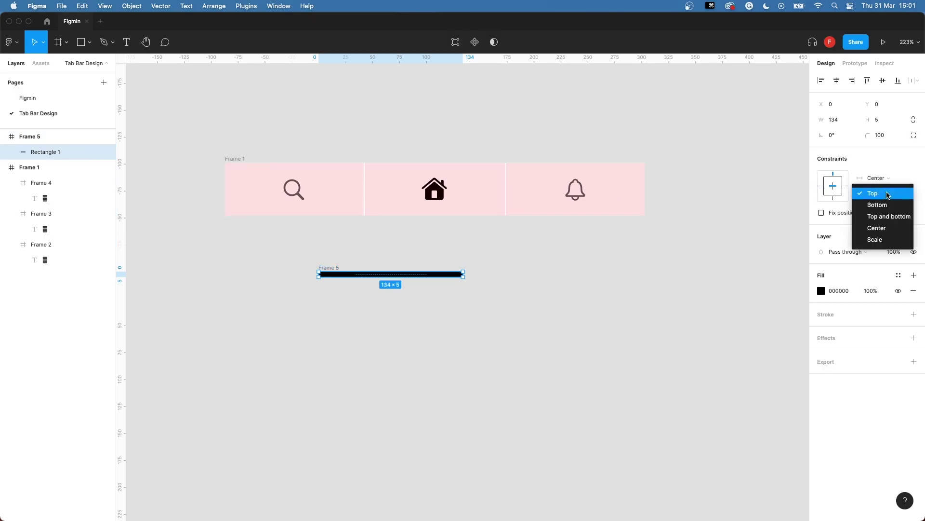
left_click(884, 205)
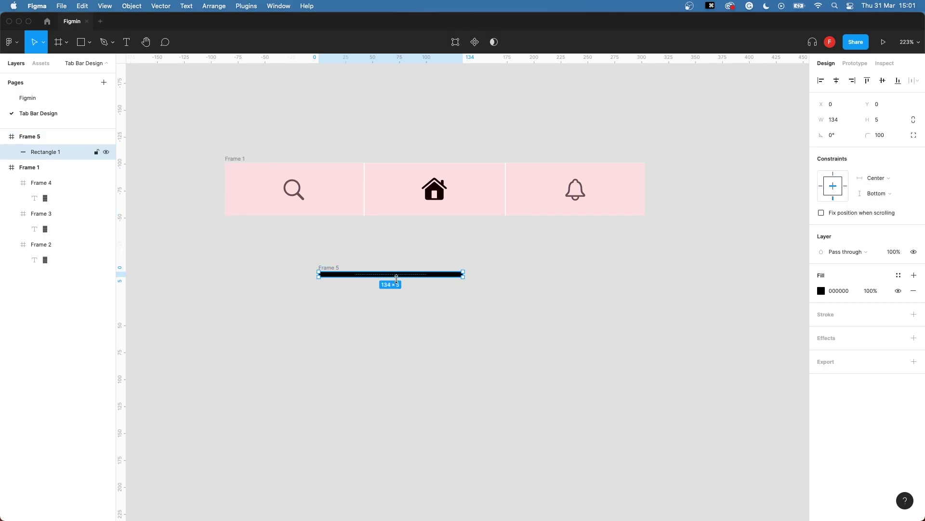
Step: Resize Frame 5 to 390 × 34, show its white fill, and align it under Frame 1
left_click(63, 139)
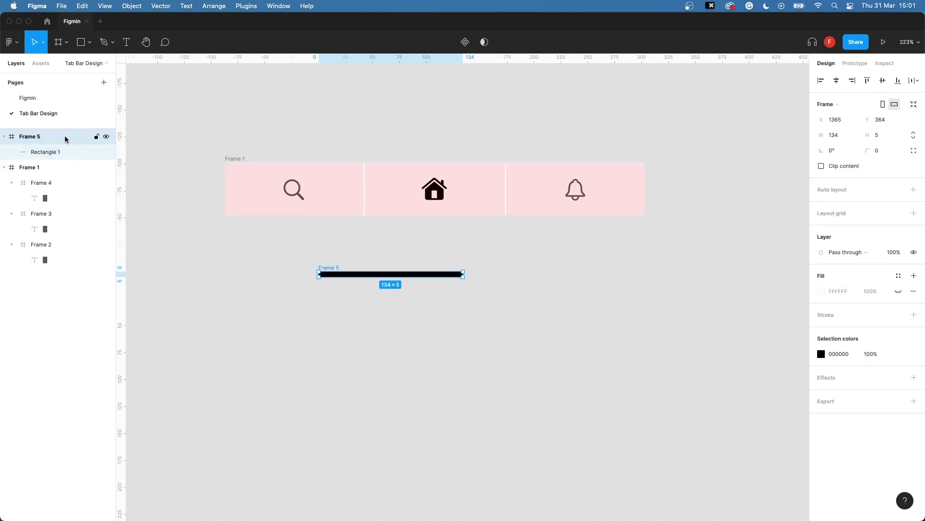
left_click(846, 136)
type("390")
key("Tab")
type("34")
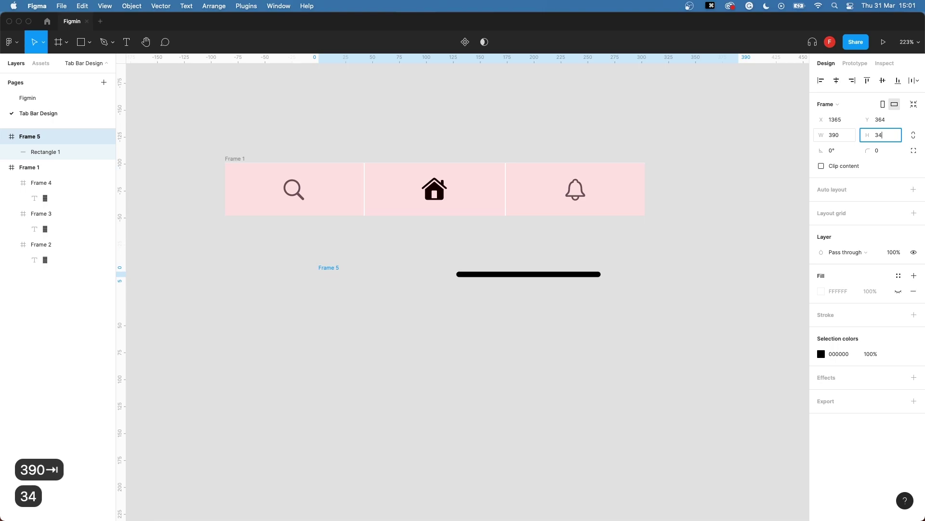
key("Return")
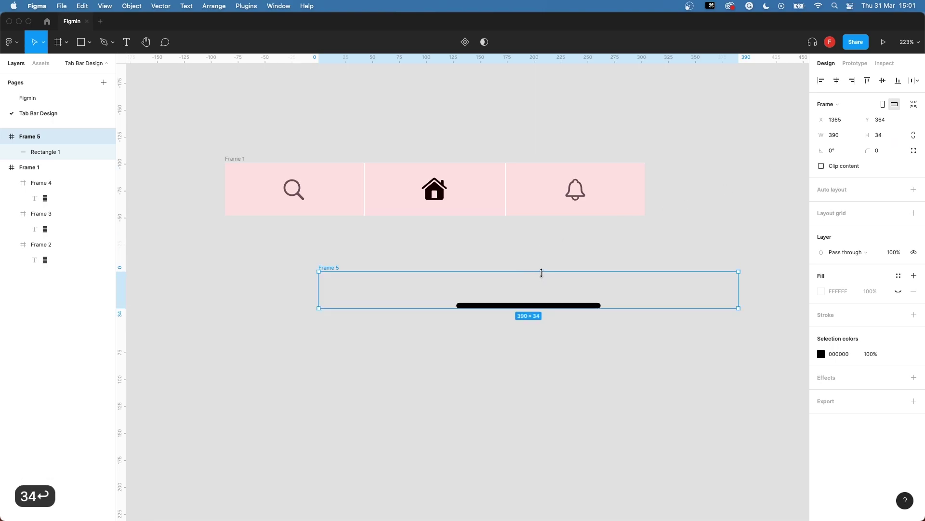
left_click(898, 291)
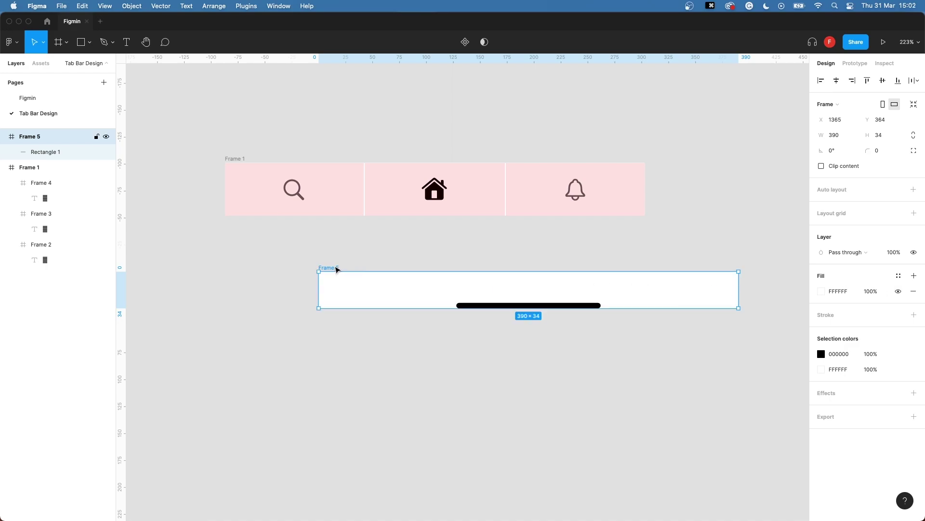
left_click_drag(337, 269, 241, 267)
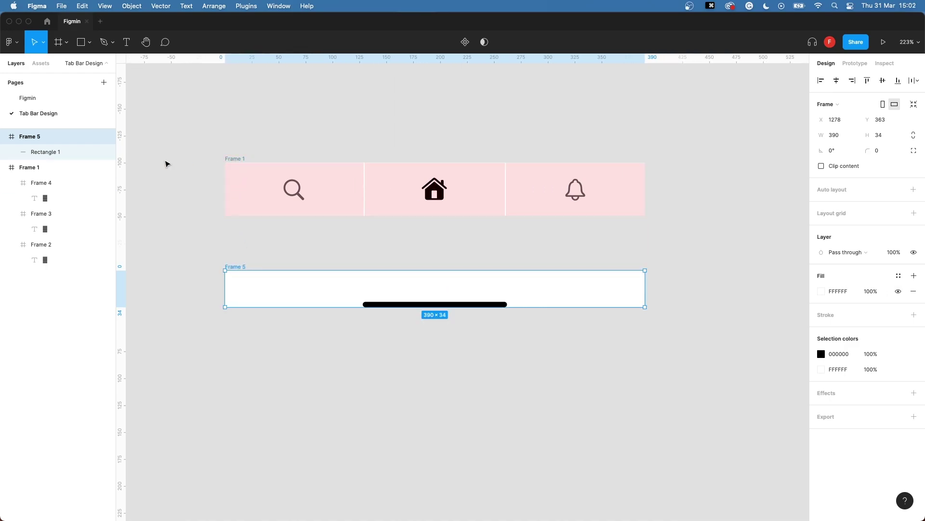
Step: Nudge the home indicator bar up two pixels within Frame 5
left_click(51, 152)
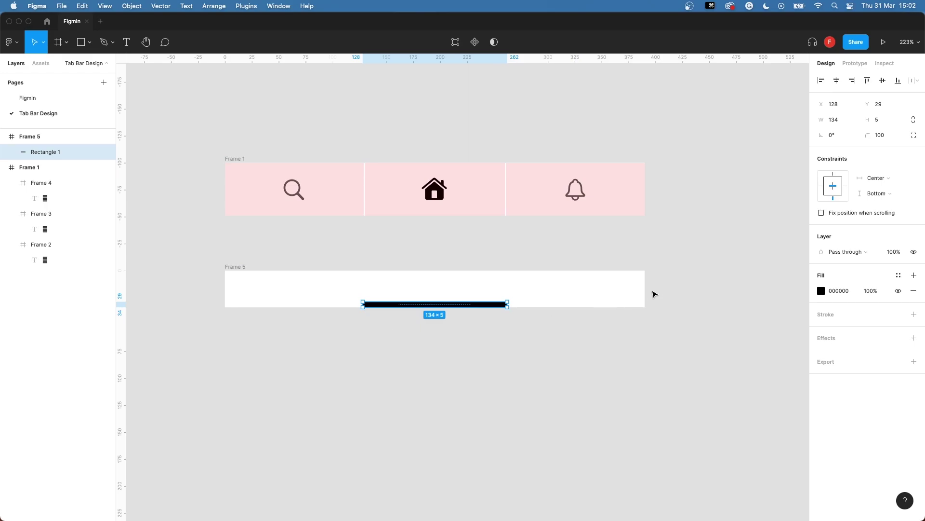
key("Up")
key("Up")
key("Up")
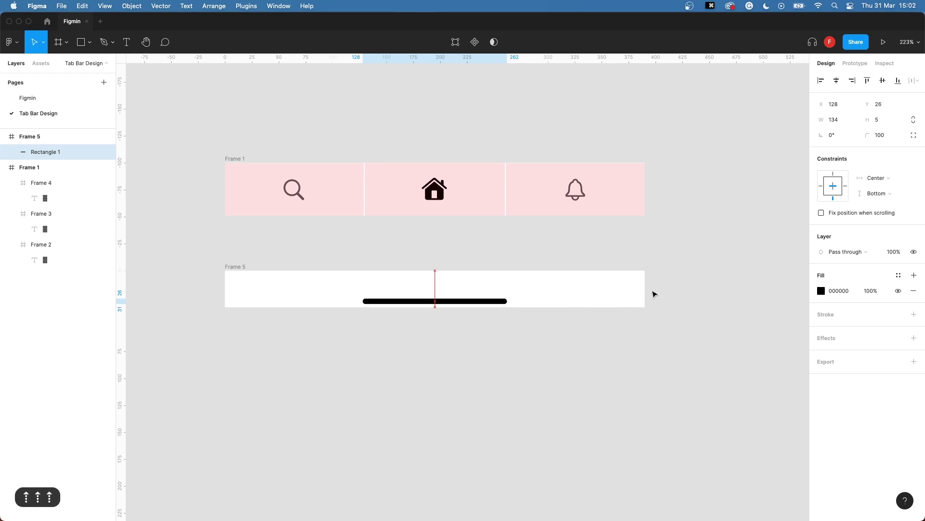
key("Up")
key("Up")
key("Up")
key("Up")
key("Up")
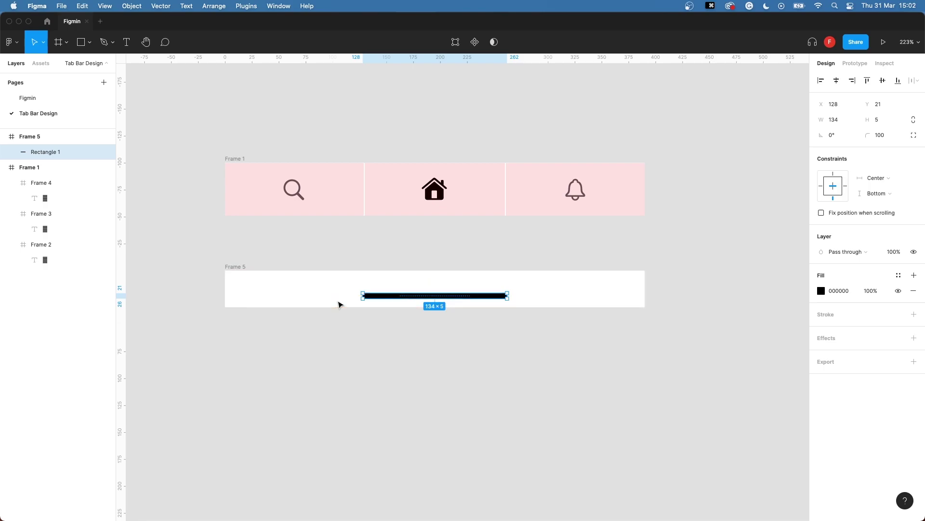
scroll(340, 304, "up", 3)
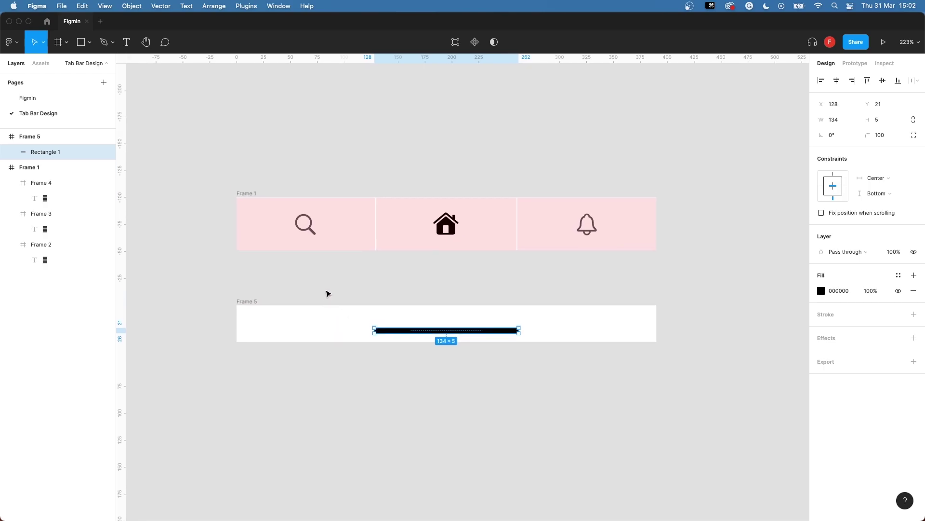
Step: Stack Frame 5 and Frame 1 in an auto-layout frame with 0 spacing
left_click(327, 292)
left_click(247, 300)
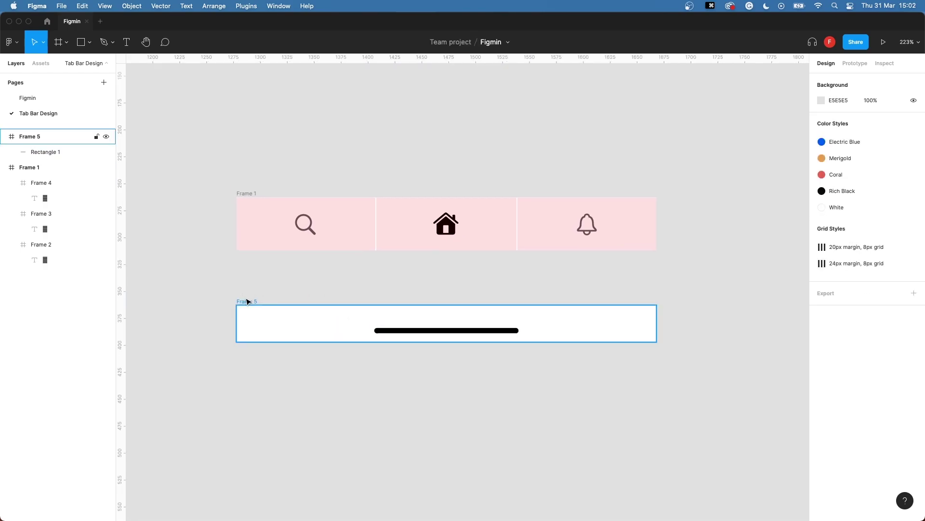
left_click(252, 194, "shift")
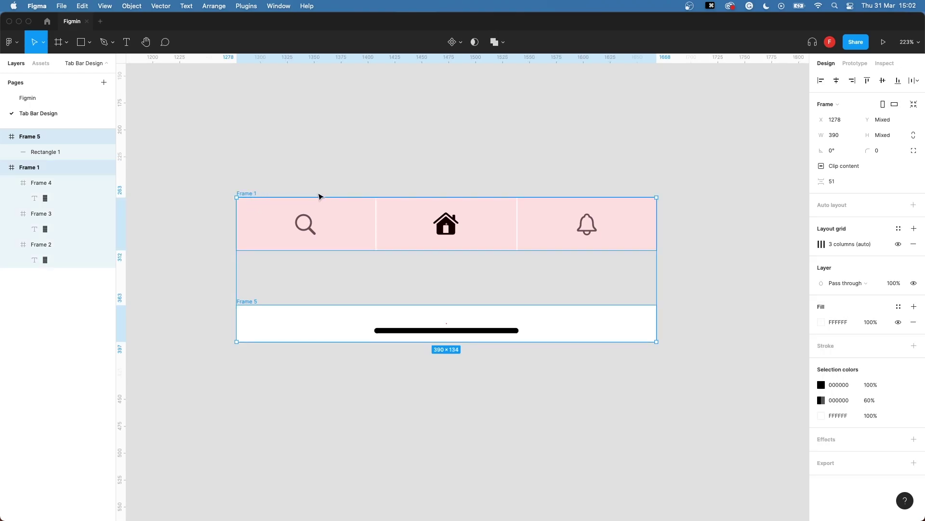
key("shift+a")
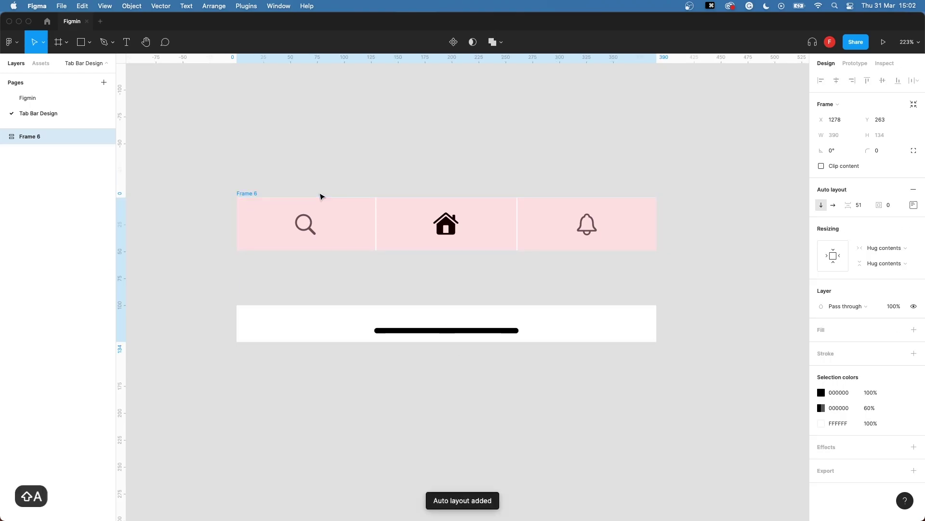
left_click(861, 206)
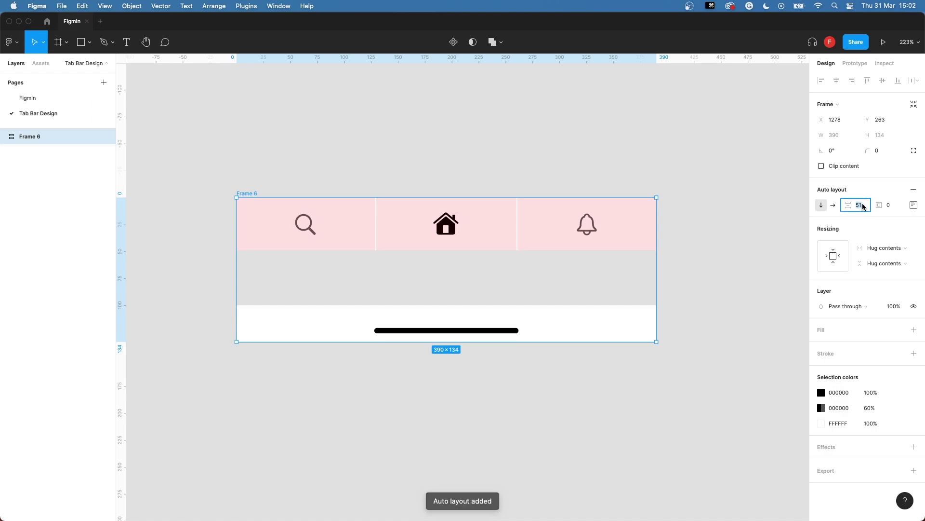
type("0")
key("Return")
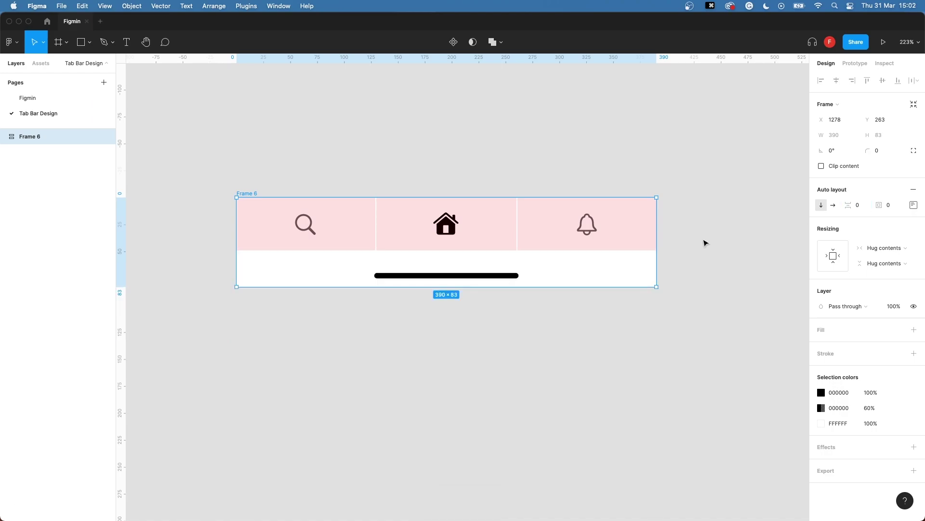
Step: Hide the pink column layout grid on the icon row, Frame 1
mouse_move(44, 136)
left_click(5, 137)
left_click(391, 241)
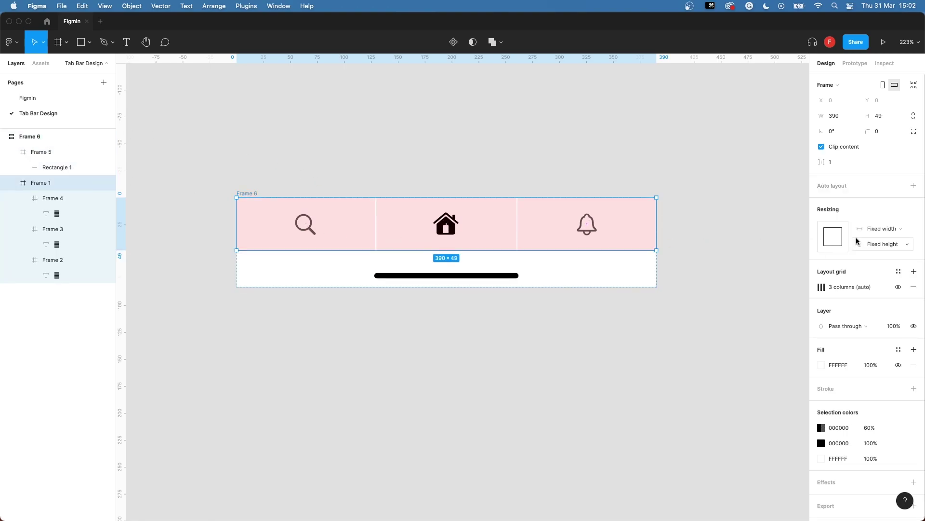
left_click(898, 287)
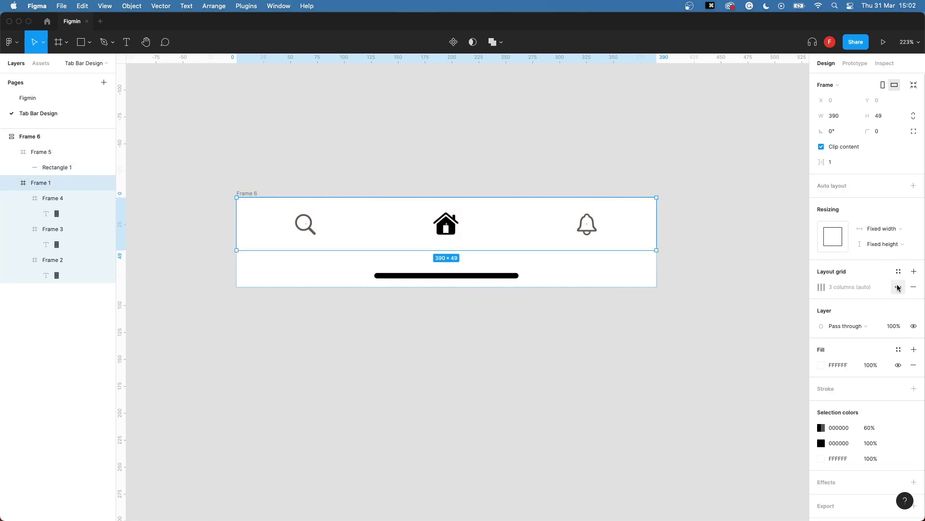
left_click(617, 318)
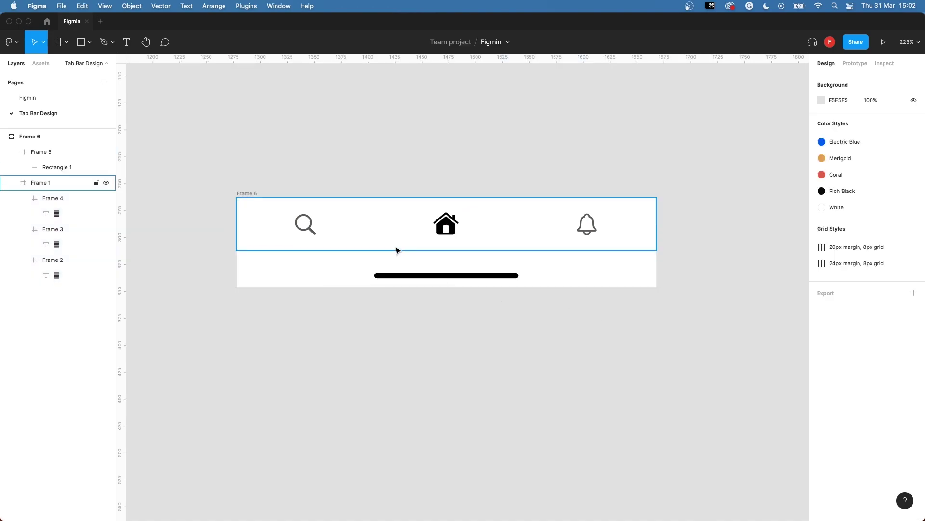
Step: Apply the Electric Blue color style to the home icon
double_click(461, 227)
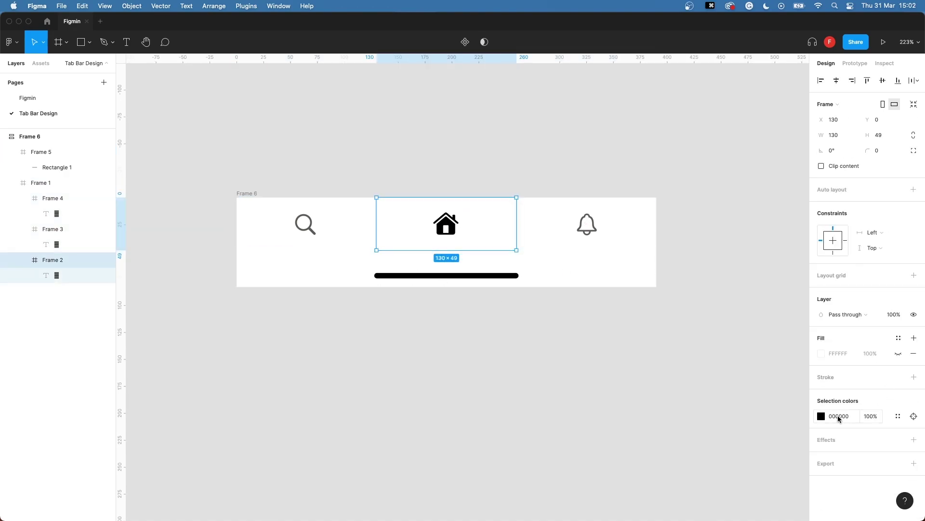
left_click(899, 416)
left_click(714, 361)
left_click(588, 351)
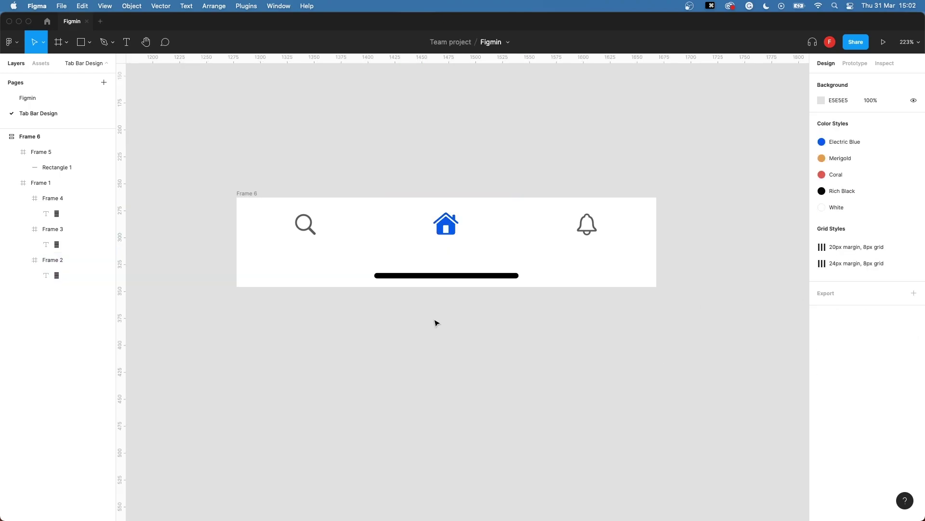
Step: Set Frame 6's independent corner radii to 0, 0, 45, 45
left_click(253, 195)
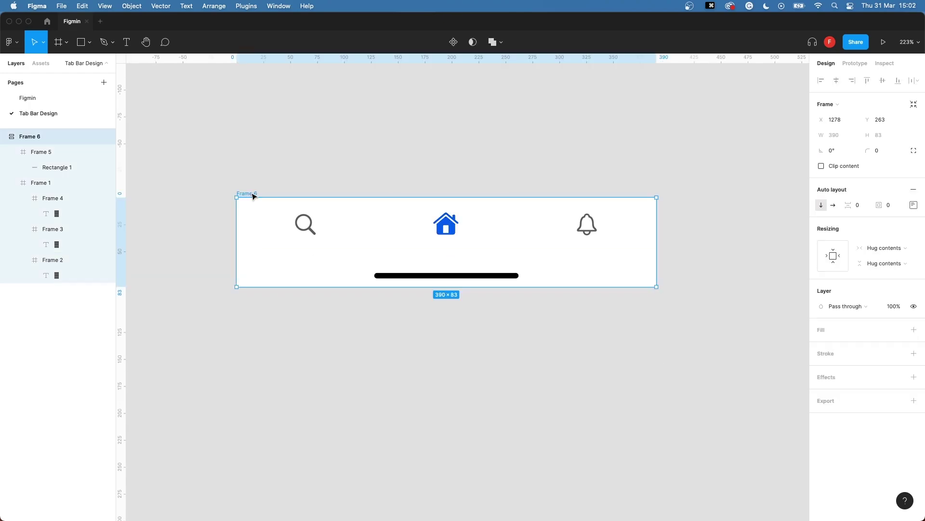
left_click(913, 152)
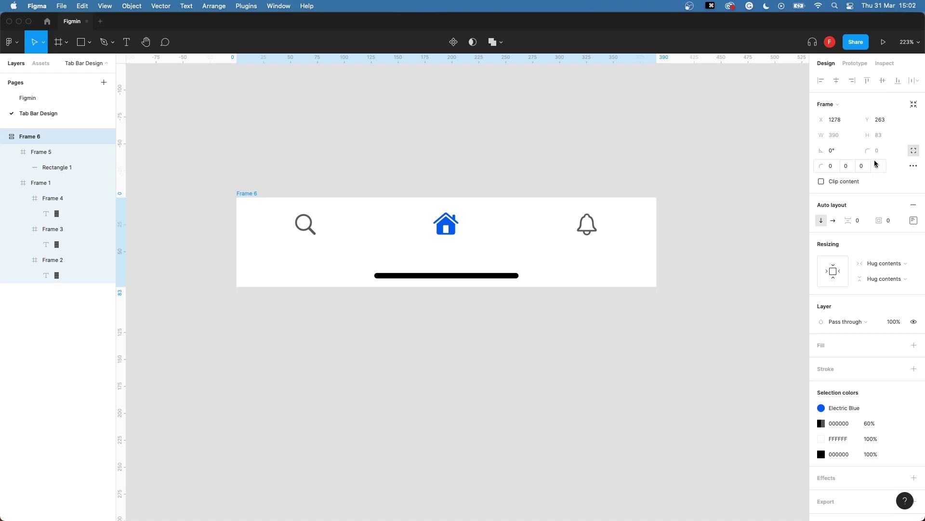
left_click(866, 167)
type("45")
key("Tab")
type("45")
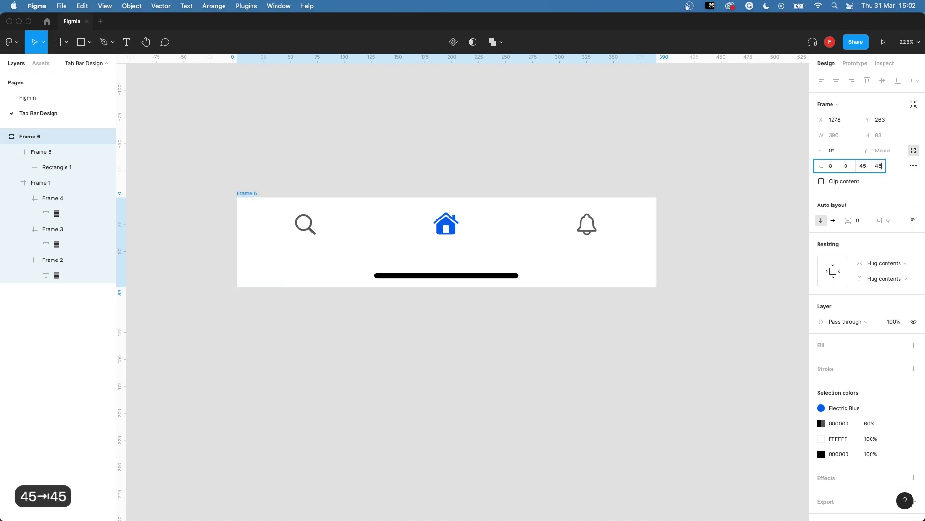
Step: Give the tab bar 60% iOS corner smoothing and enable Clip content
left_click(913, 166)
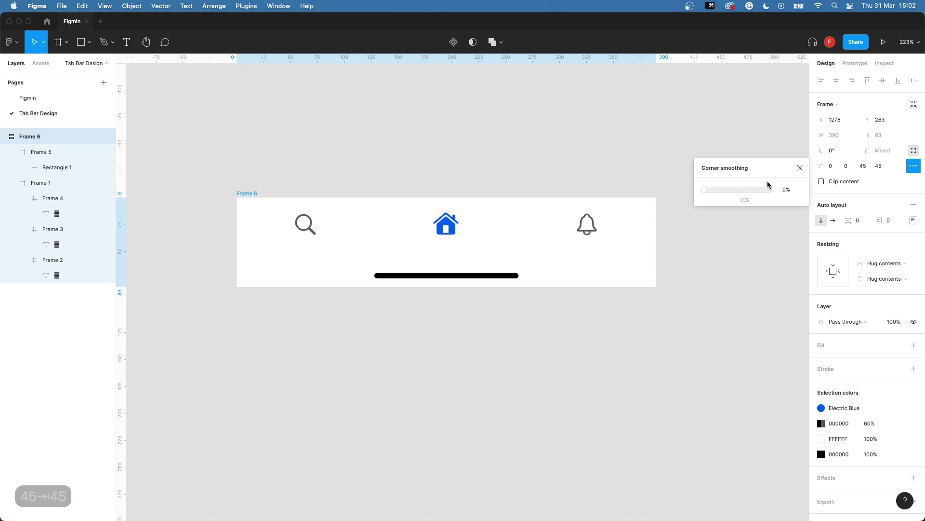
left_click(745, 190)
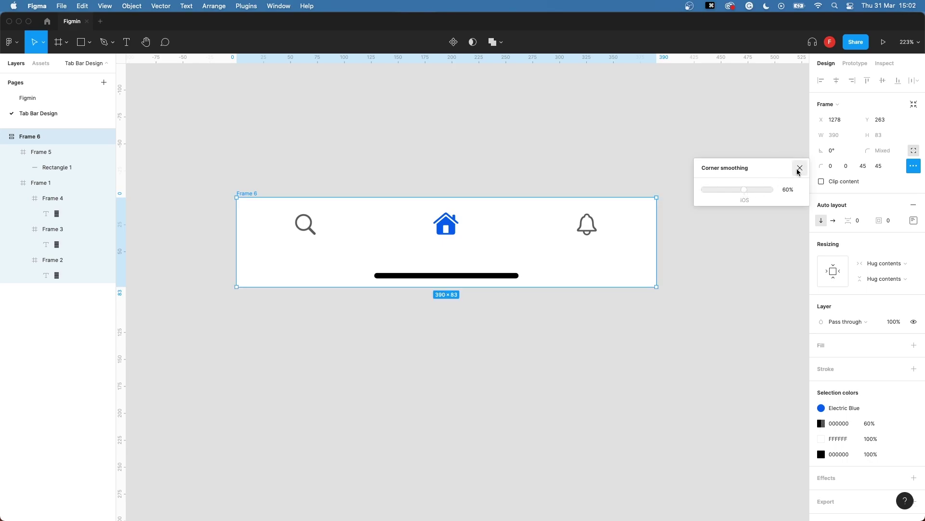
left_click(822, 181)
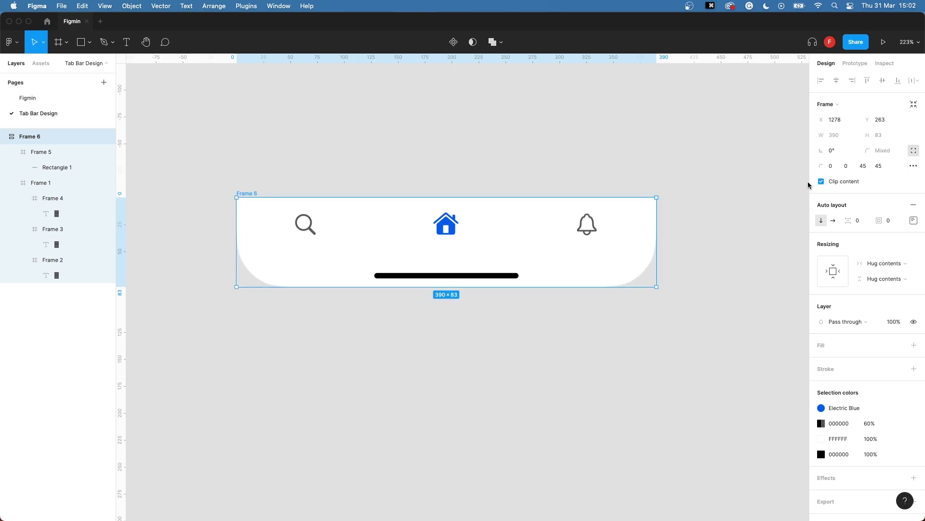
left_click(704, 226)
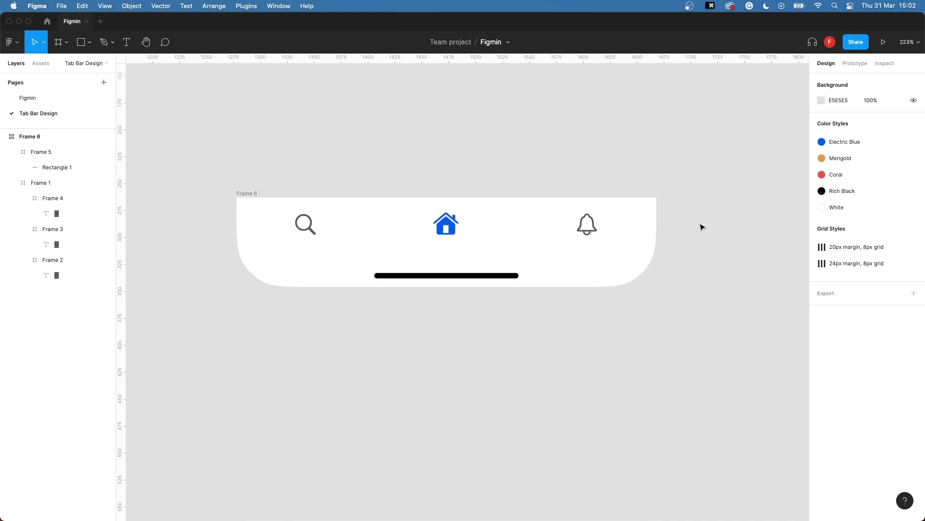
scroll(701, 227, "down", 2)
scroll(701, 227, "down", 2)
scroll(699, 228, "down", 2)
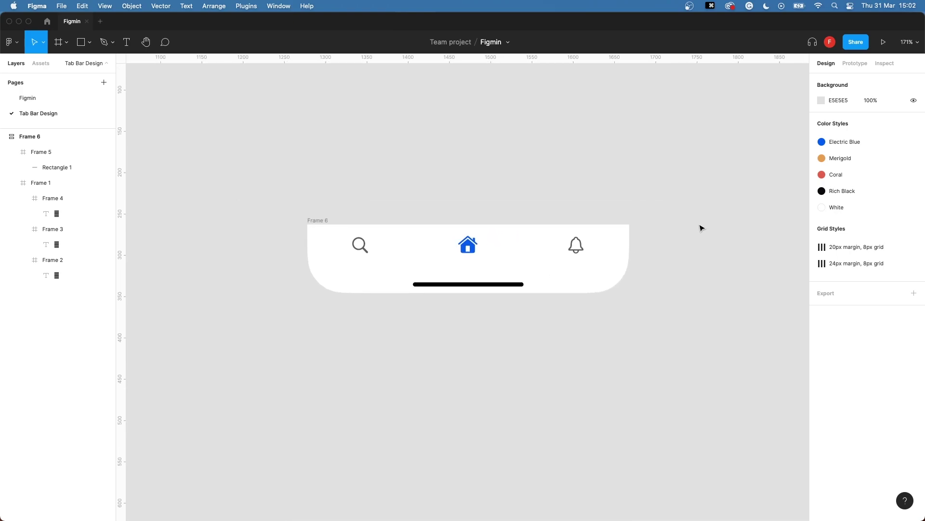